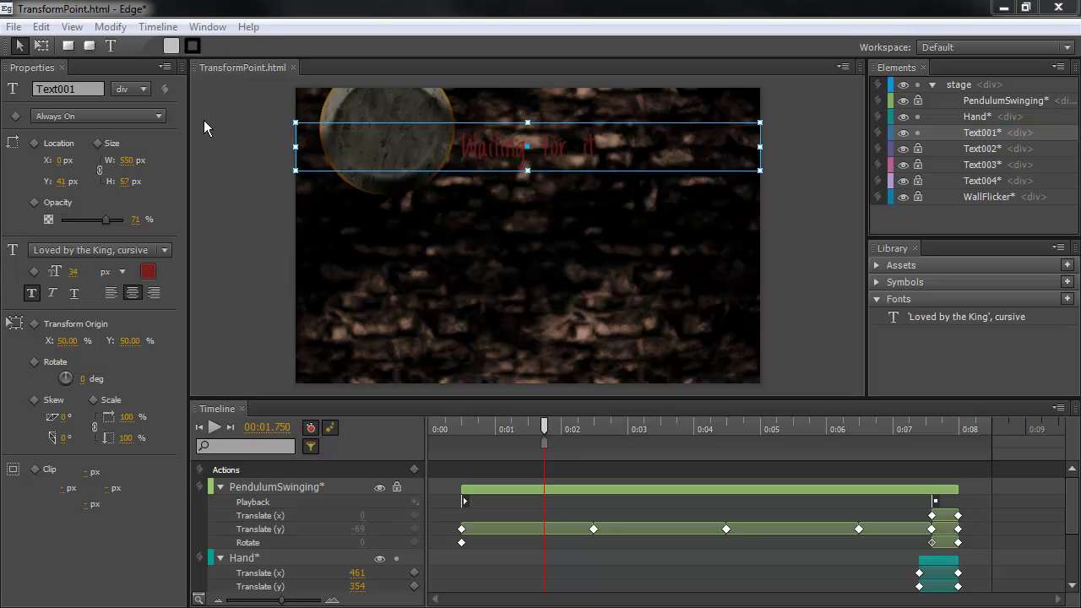
- Deselect the text to show stage properties and scrub the timeline to preview later moments
click(484, 272)
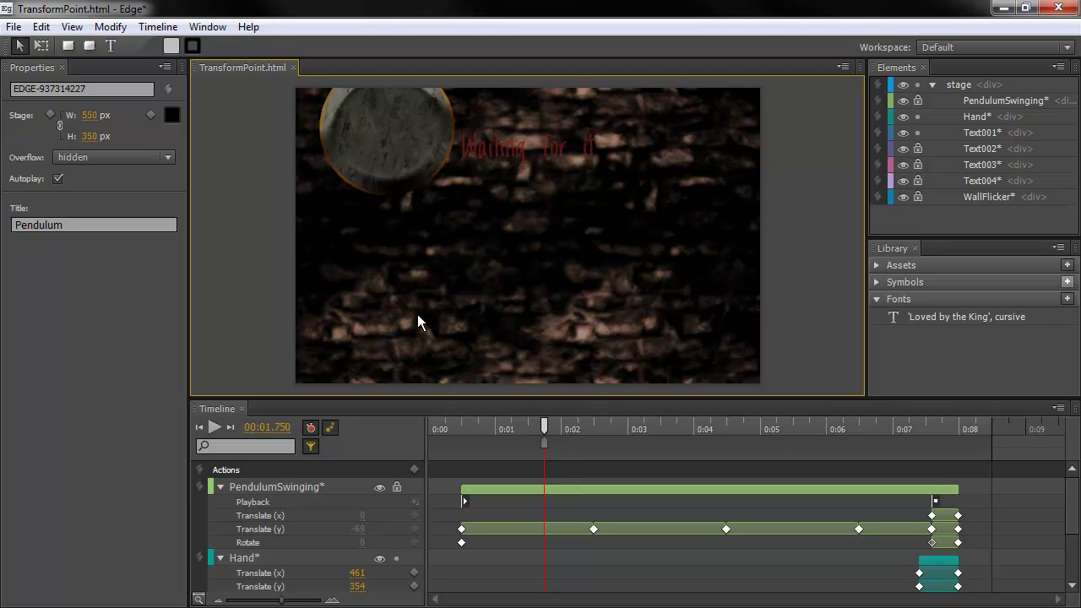
drag(541, 436, 653, 437)
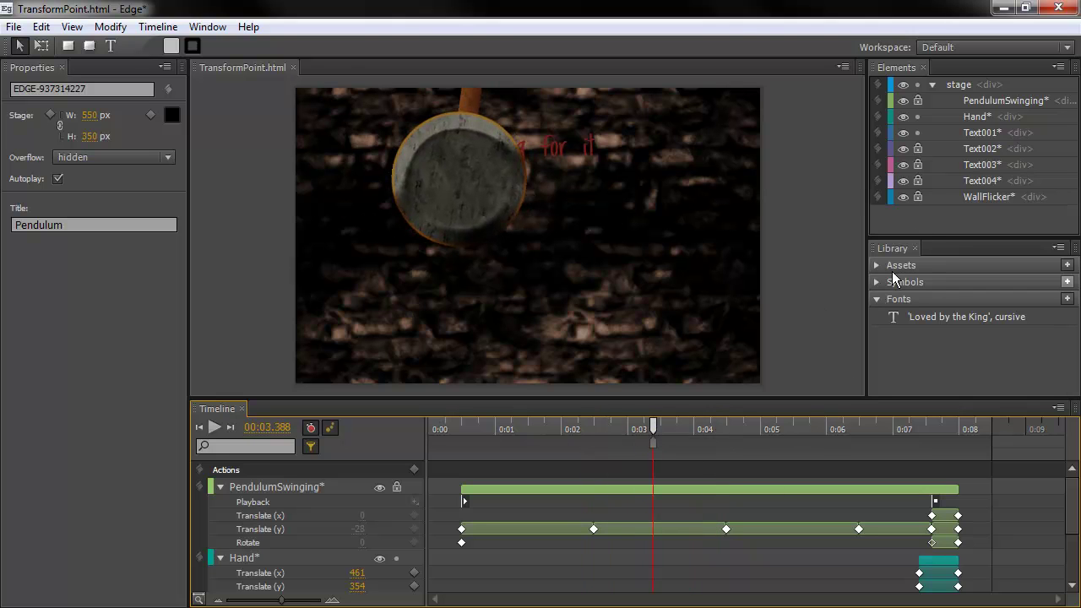
click(892, 249)
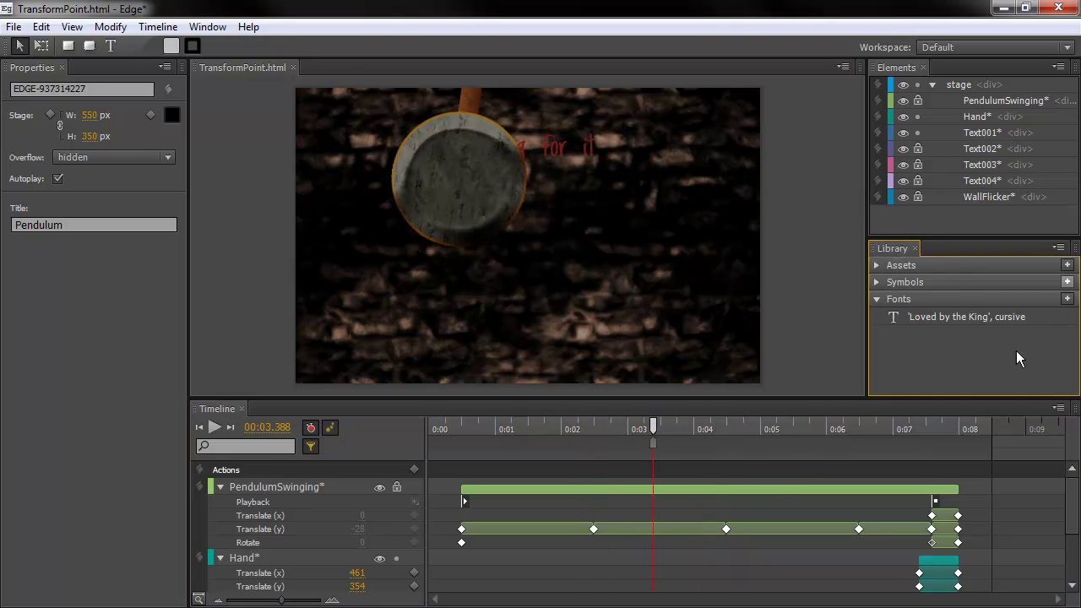
- In the Library, toggle Assets open and closed, collapse Fonts and expand Symbols
click(877, 264)
click(878, 266)
click(877, 298)
click(876, 281)
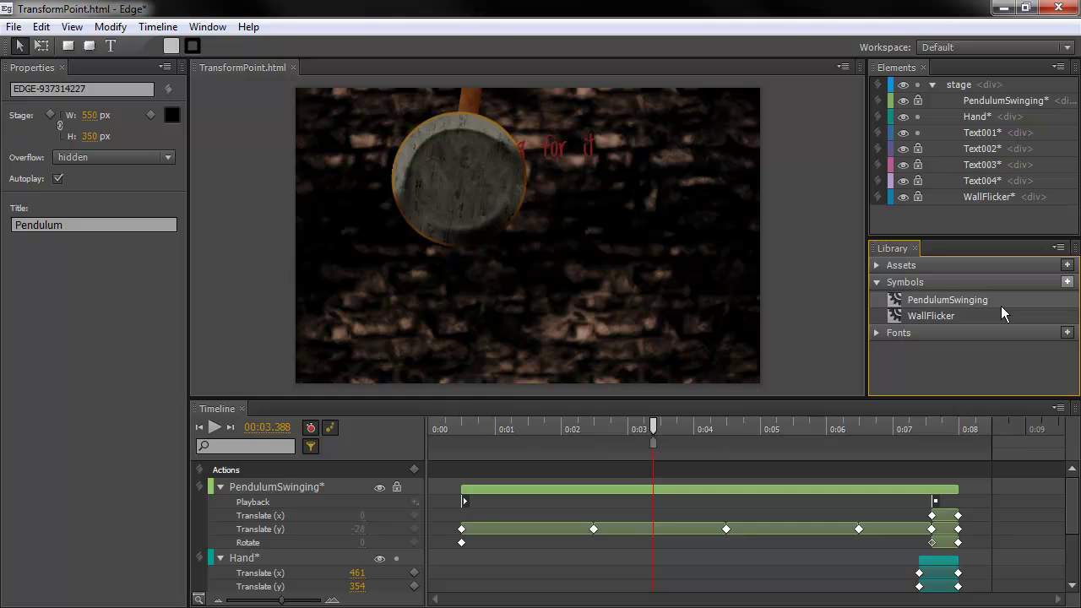
- Draw a 79×80 px square at the stage's lower right and nudge it to X 394, Y 197
click(66, 46)
drag(630, 255, 697, 322)
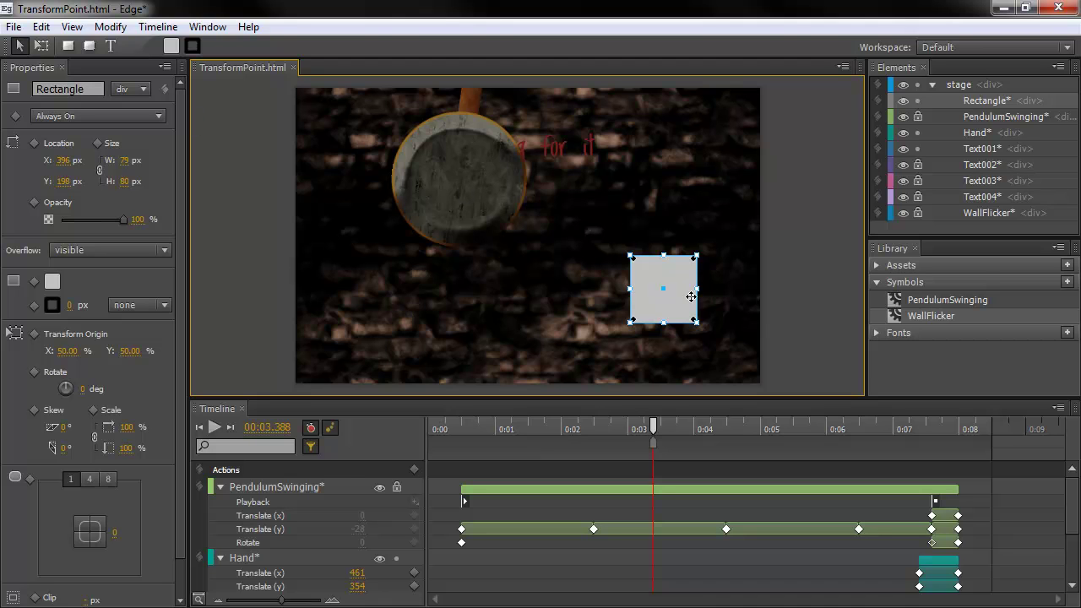
drag(683, 277, 681, 275)
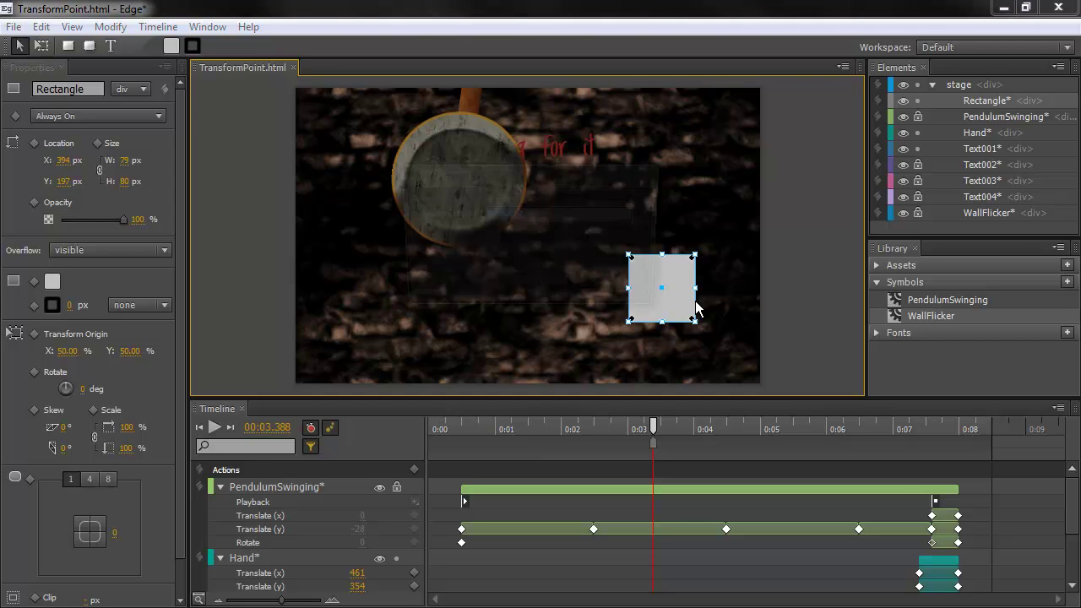
- Convert the rectangle into a symbol named 'Square' with Autoplay timeline kept on
key(ctrl+y)
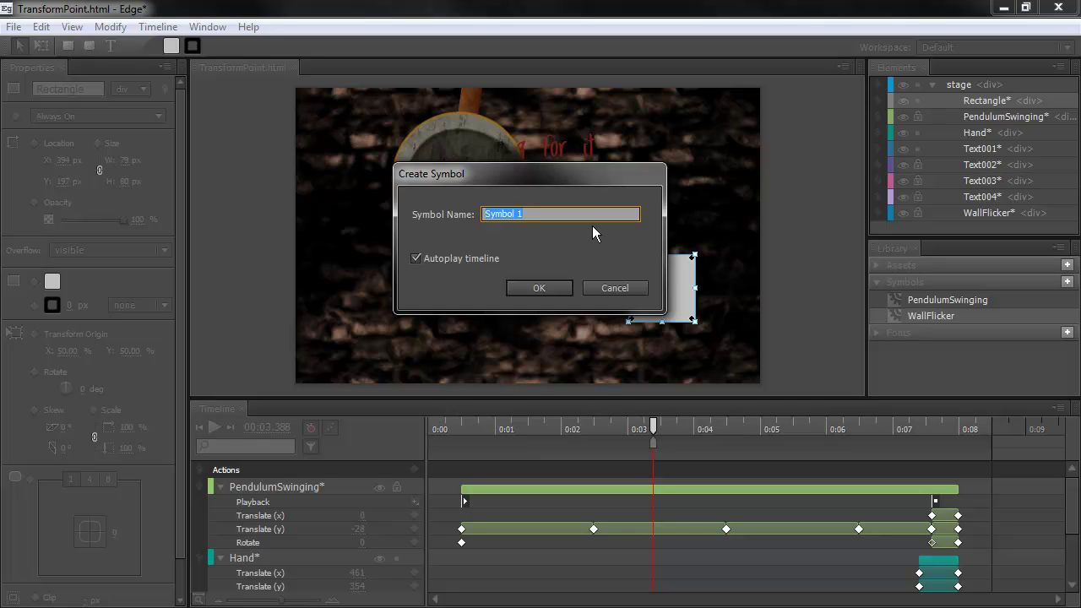
text(Square)
click(533, 287)
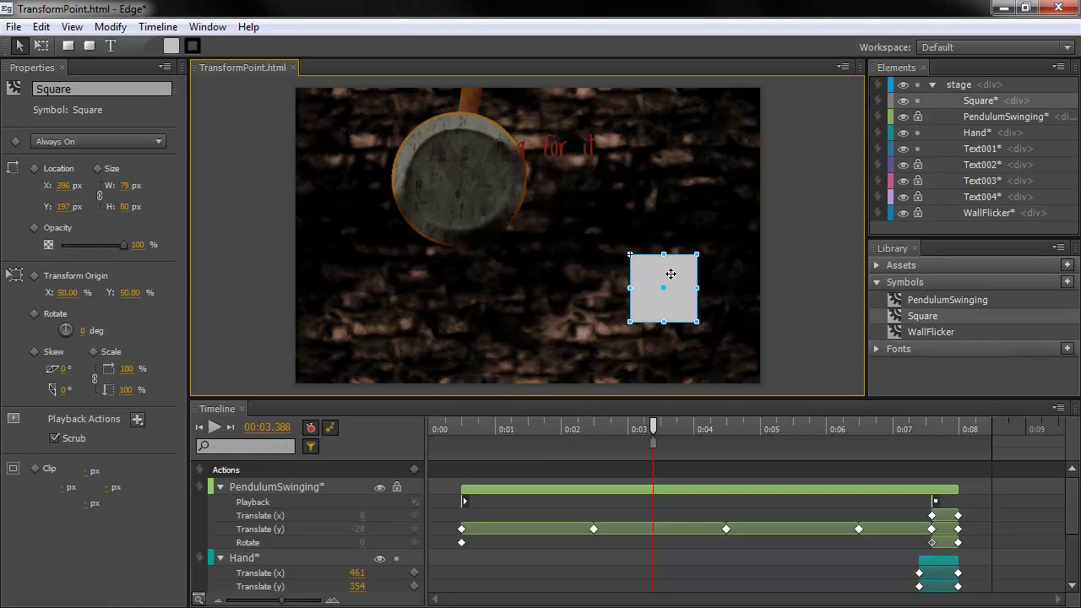
- Start renaming the Square library symbol but keep its name, then select the Square instance on stage
click(952, 330)
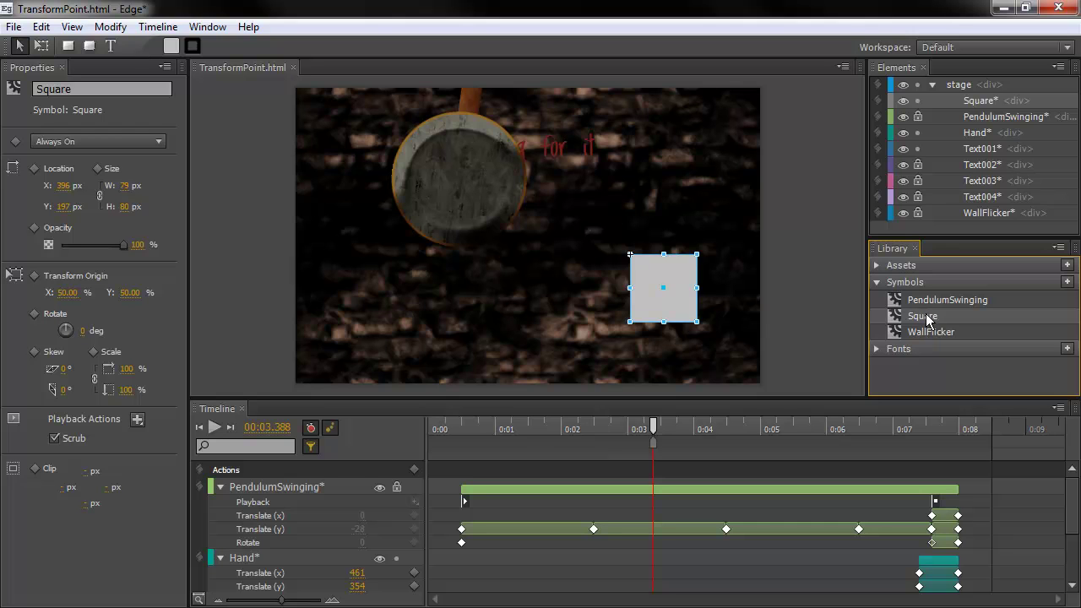
right_click(921, 318)
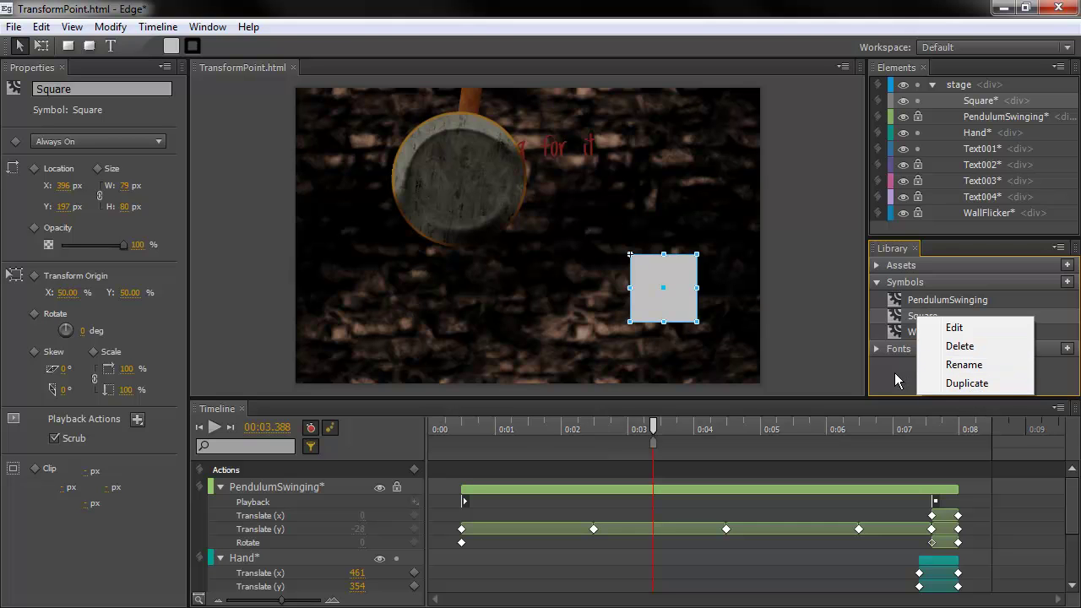
click(924, 311)
click(902, 316)
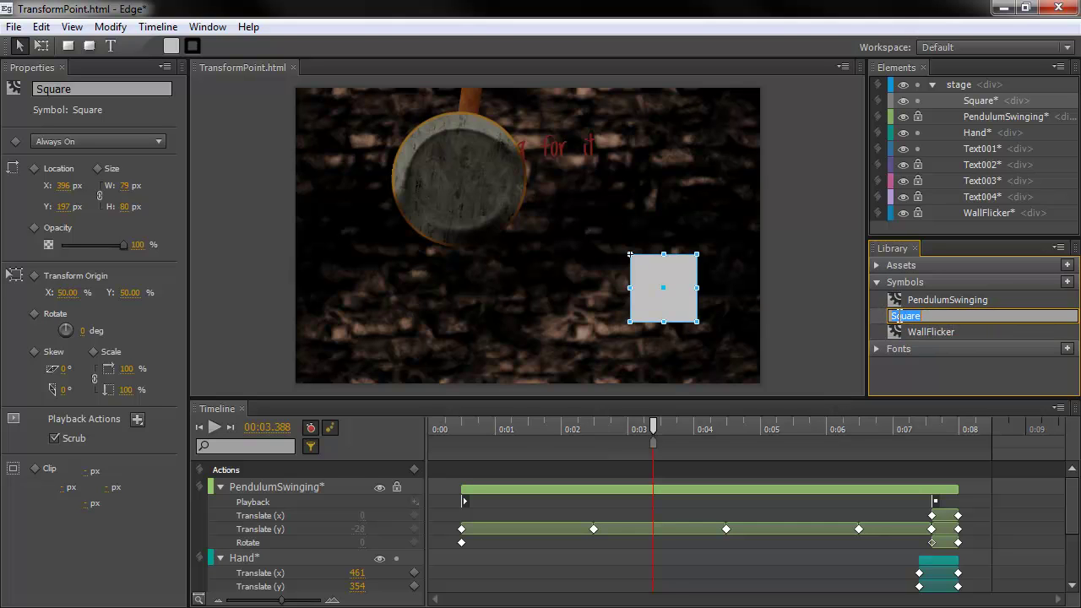
key(Return)
click(655, 281)
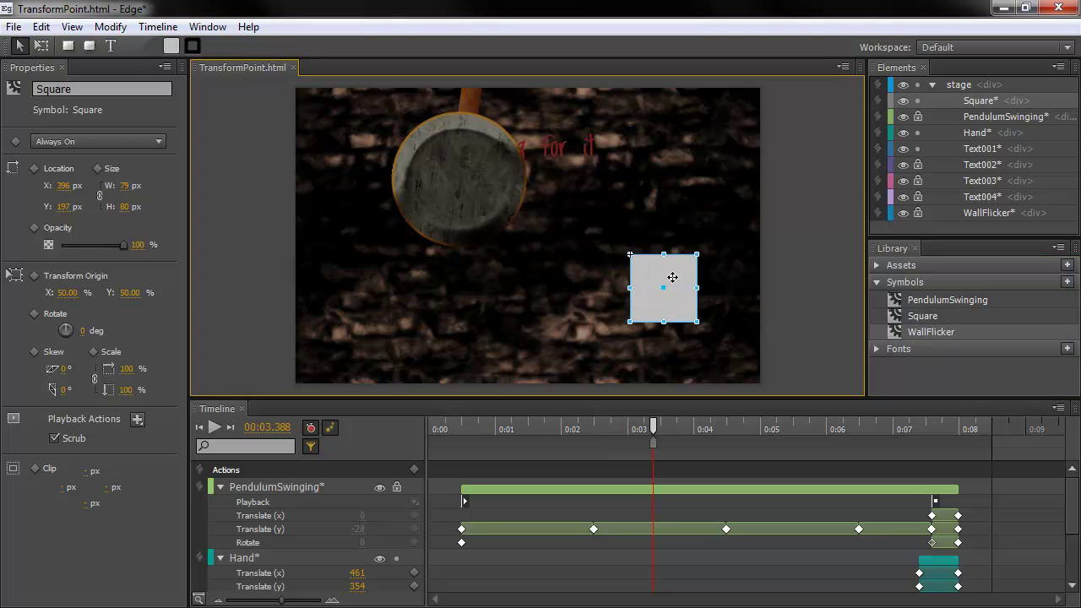
- Inside Square, keyframe the rectangle's Rotate to 231° at 0:03 and preview the spin
double_click(661, 275)
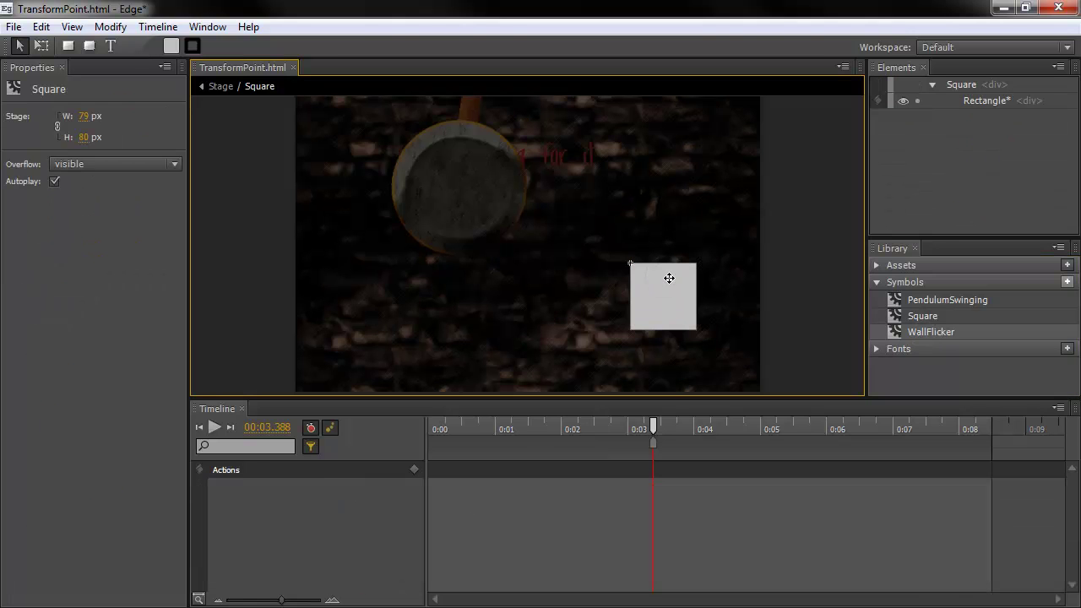
click(667, 281)
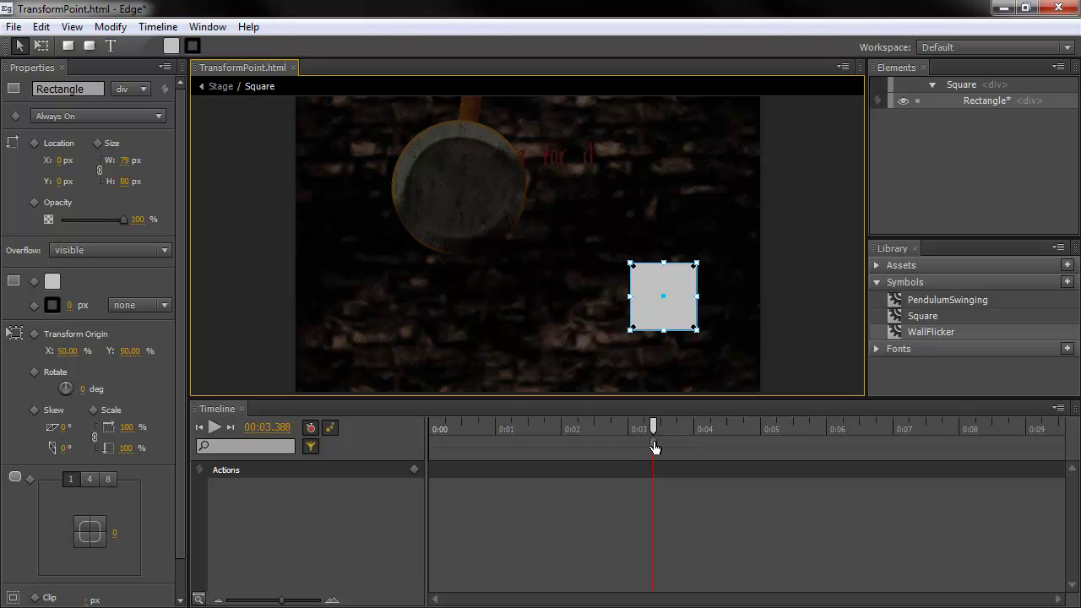
drag(653, 442, 429, 441)
drag(654, 424, 627, 434)
drag(85, 388, 277, 401)
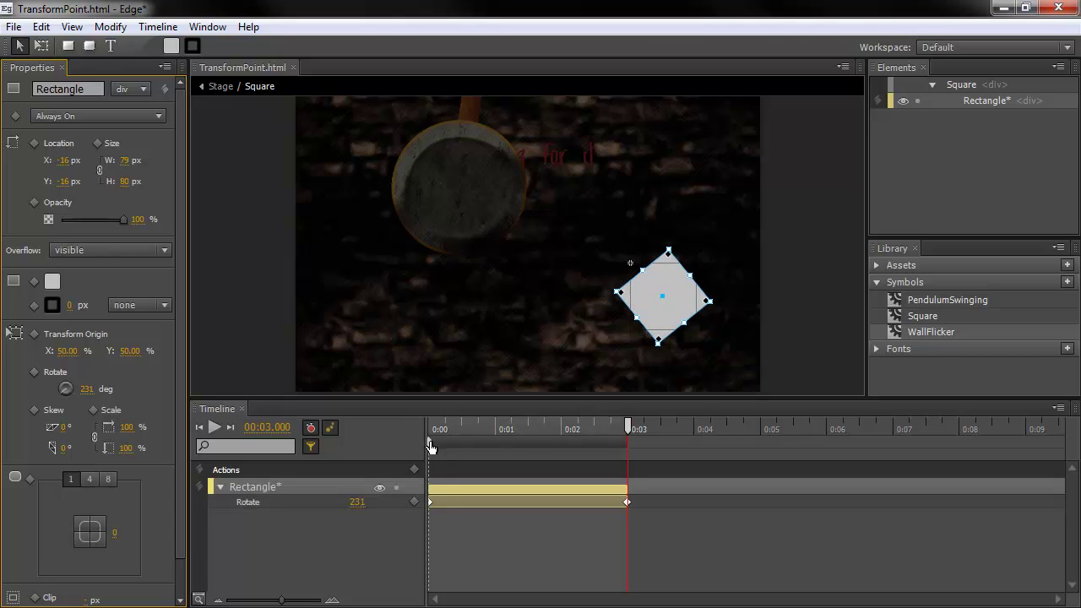
click(470, 428)
drag(470, 429, 626, 429)
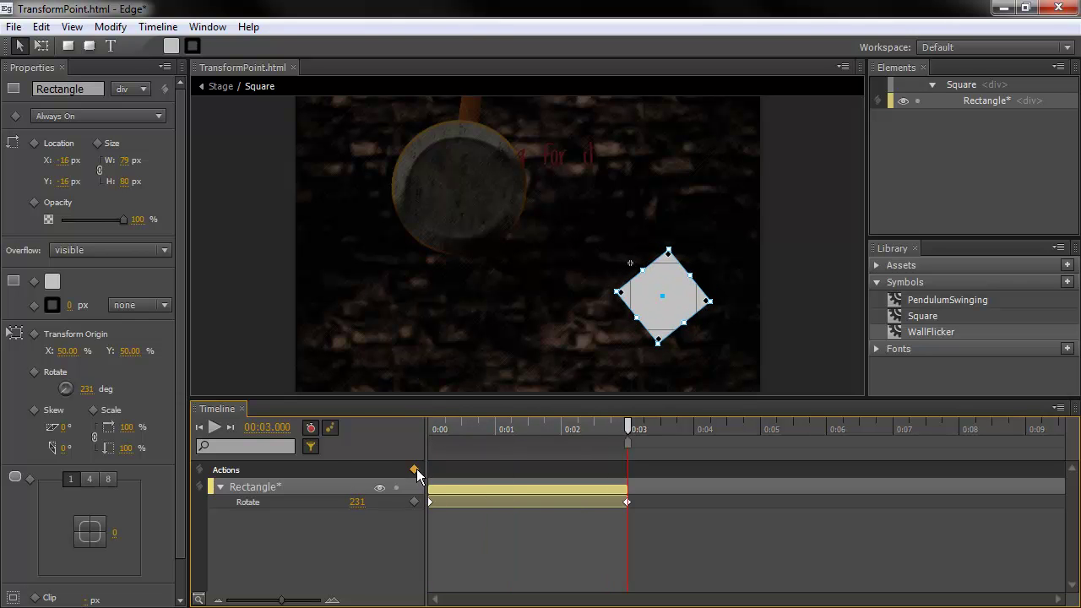
- Add a 3-second trigger whose code is sym.play(0), then return the playhead to the start
click(415, 470)
drag(425, 297, 379, 208)
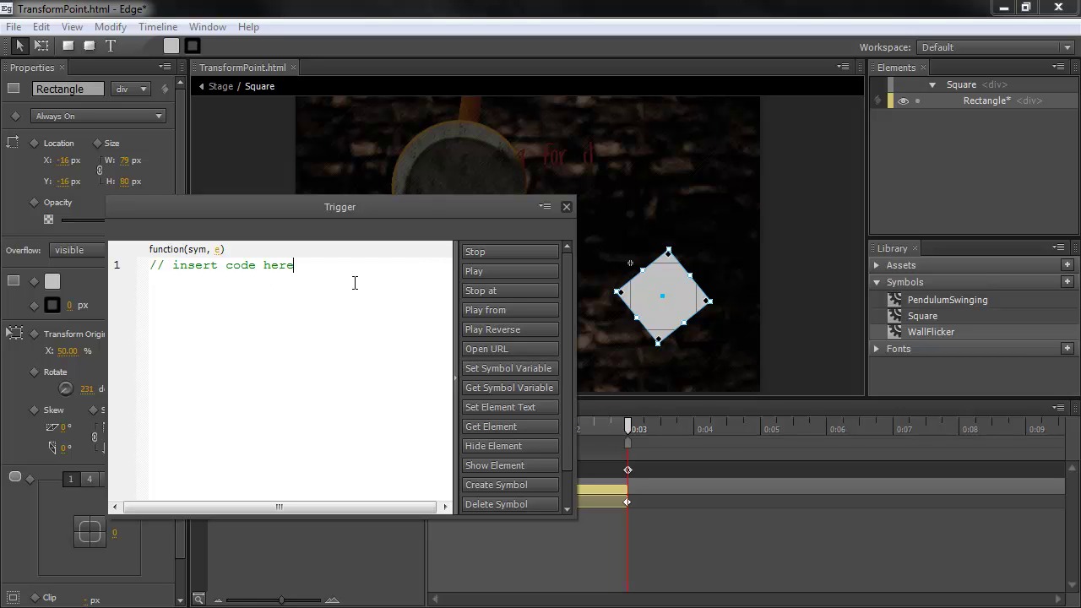
key(ctrl+a)
key(BackSpace)
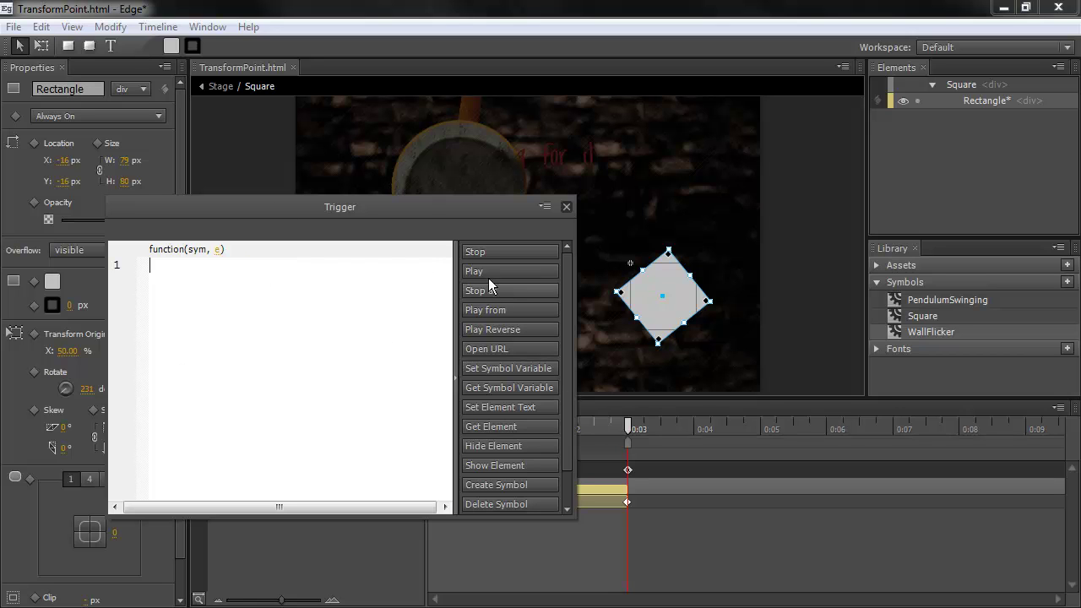
click(491, 310)
text(0);)
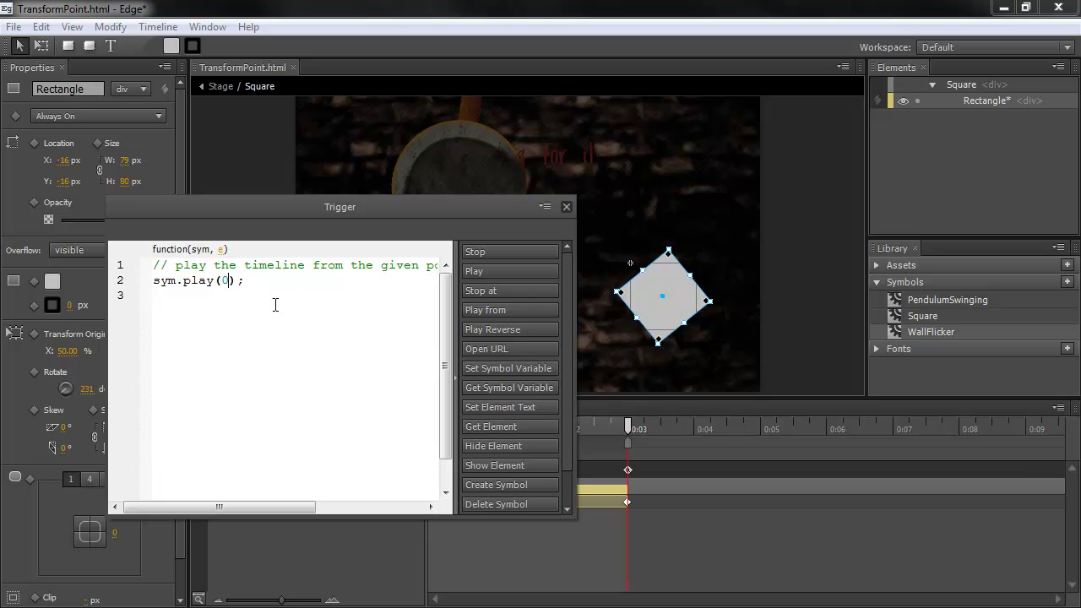
click(565, 207)
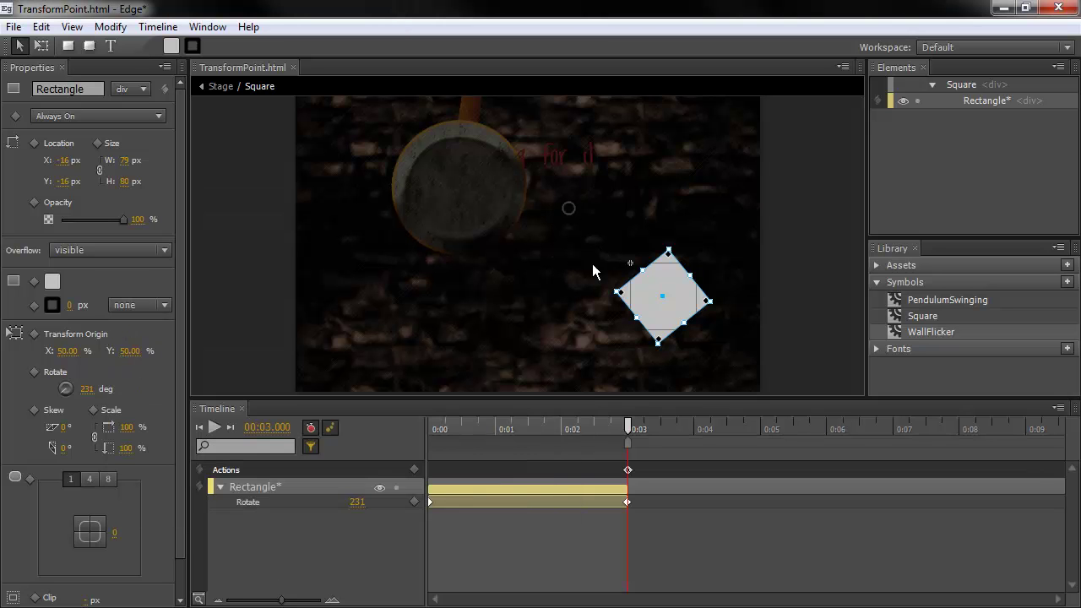
drag(437, 430, 627, 431)
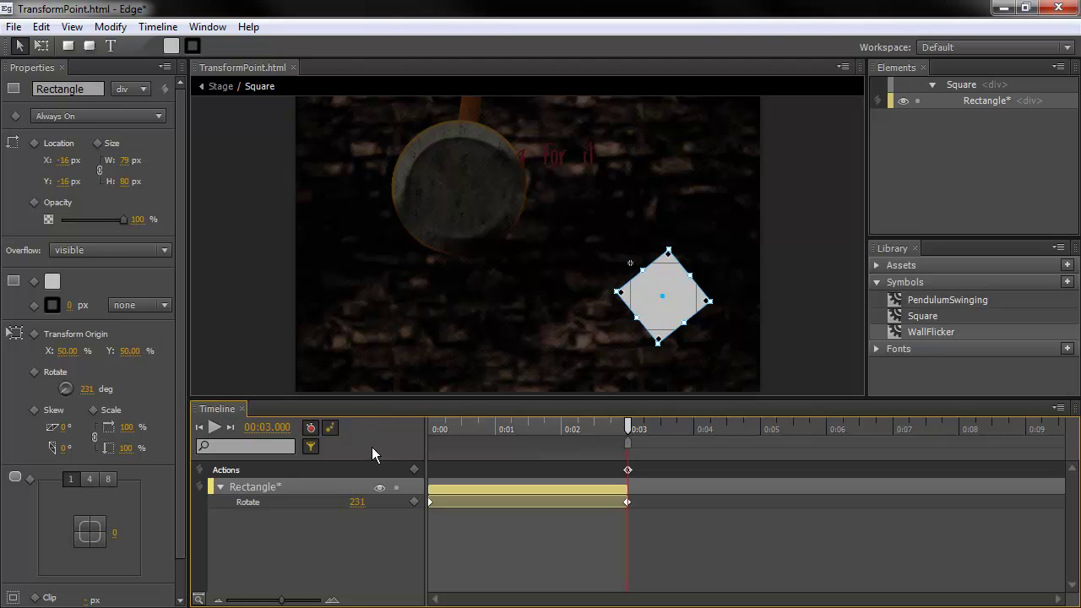
- Return to the main stage, preview the stage animation and select the Square instance
click(218, 86)
click(784, 194)
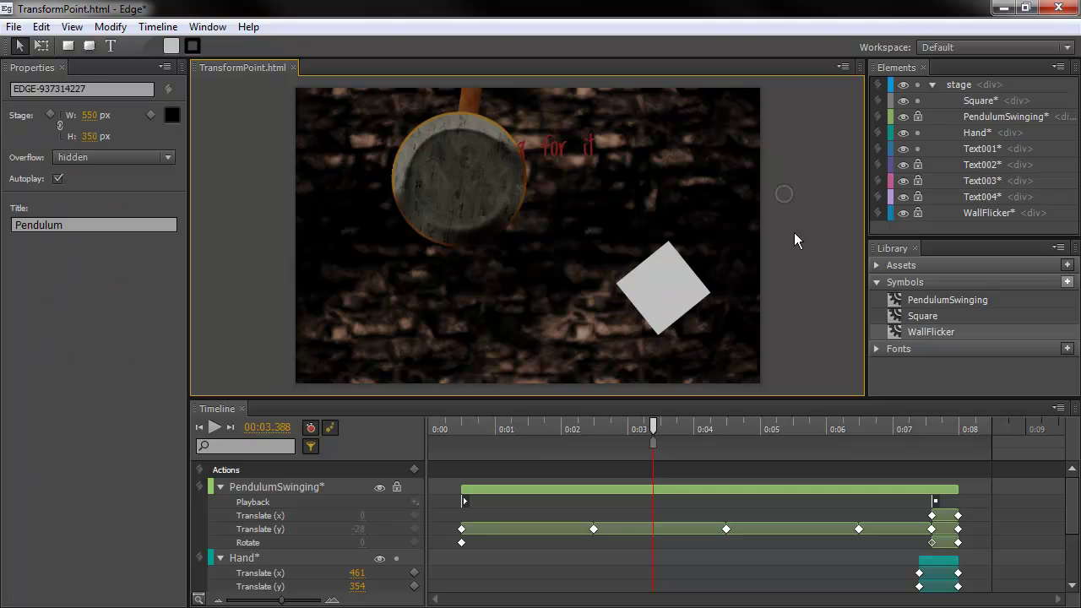
drag(674, 445, 528, 435)
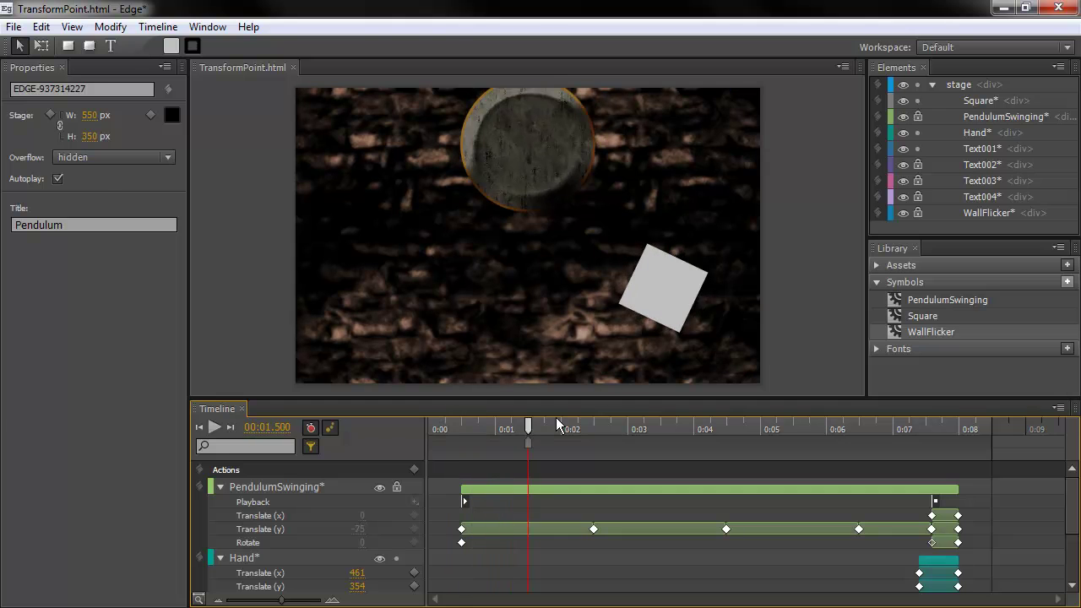
click(663, 273)
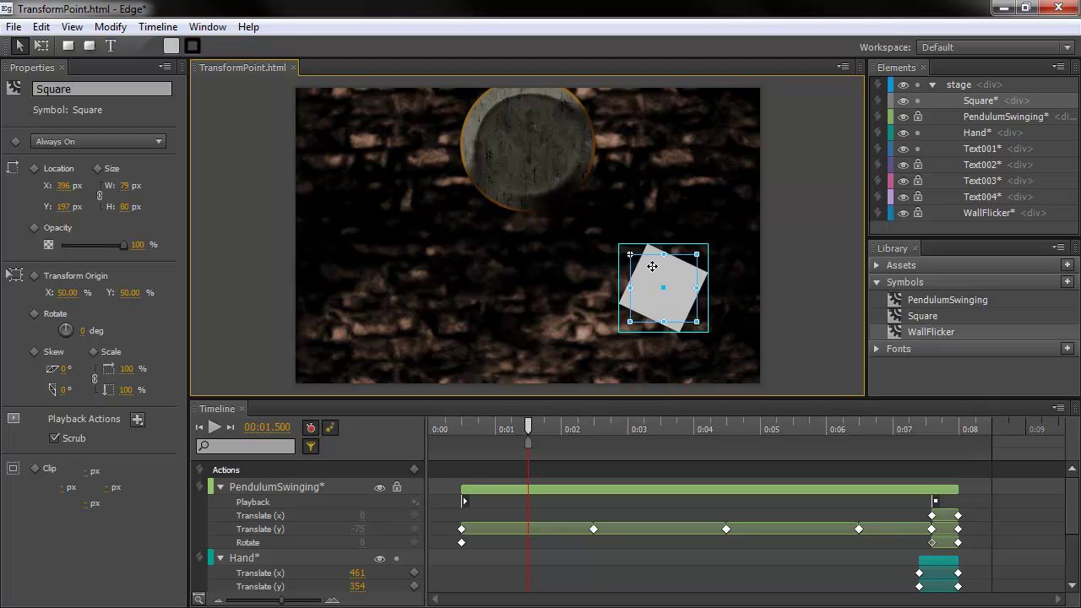
- Toggle whether Square follows timeline scrubbing while previewing the pendulum, then reselect Square
click(136, 463)
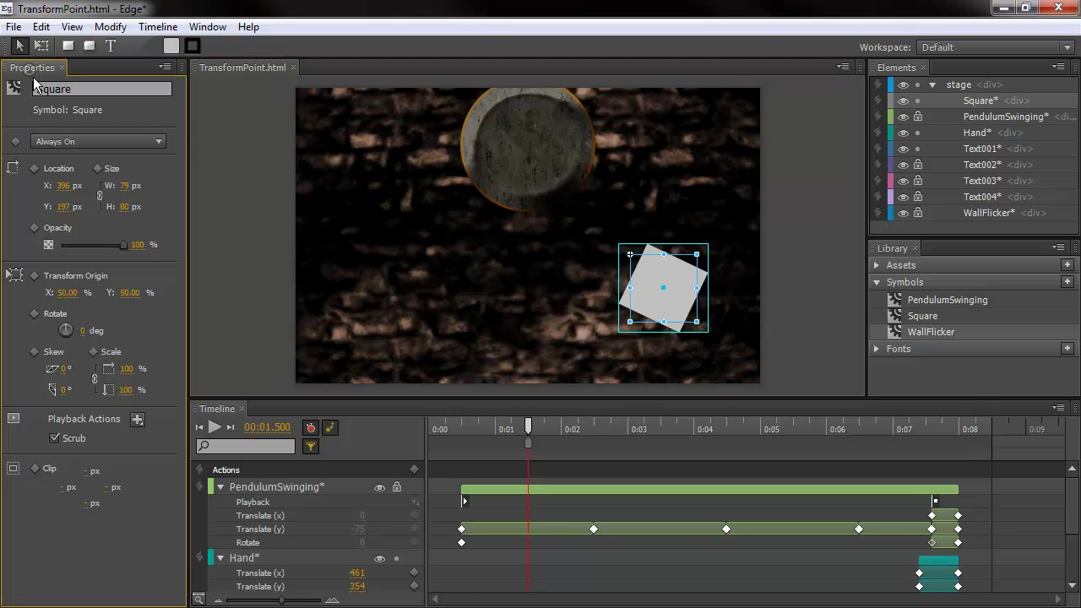
click(55, 438)
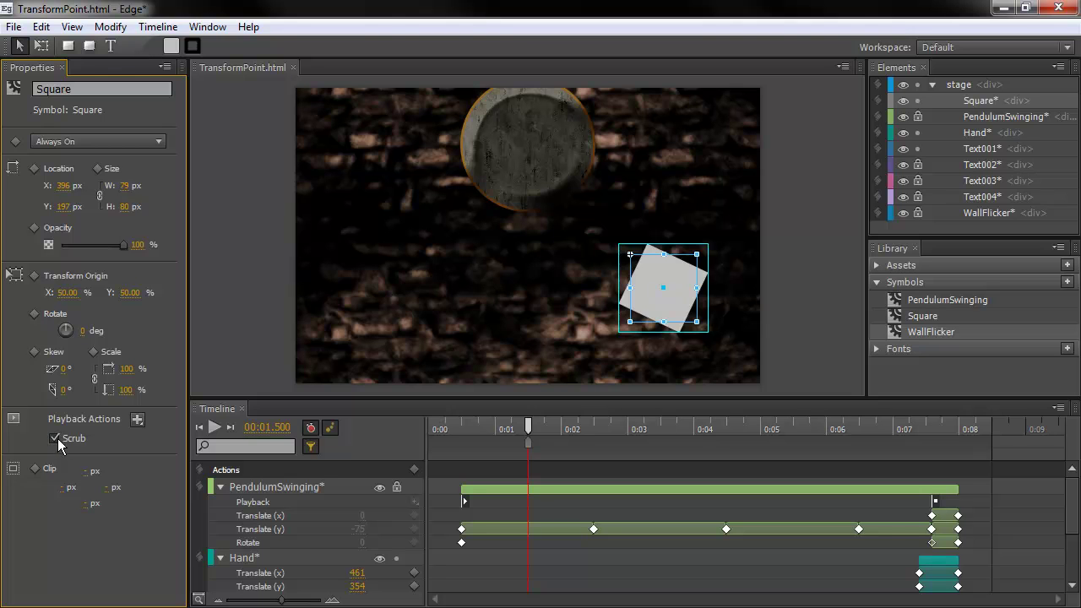
click(56, 438)
drag(528, 428, 552, 433)
click(56, 439)
click(56, 439)
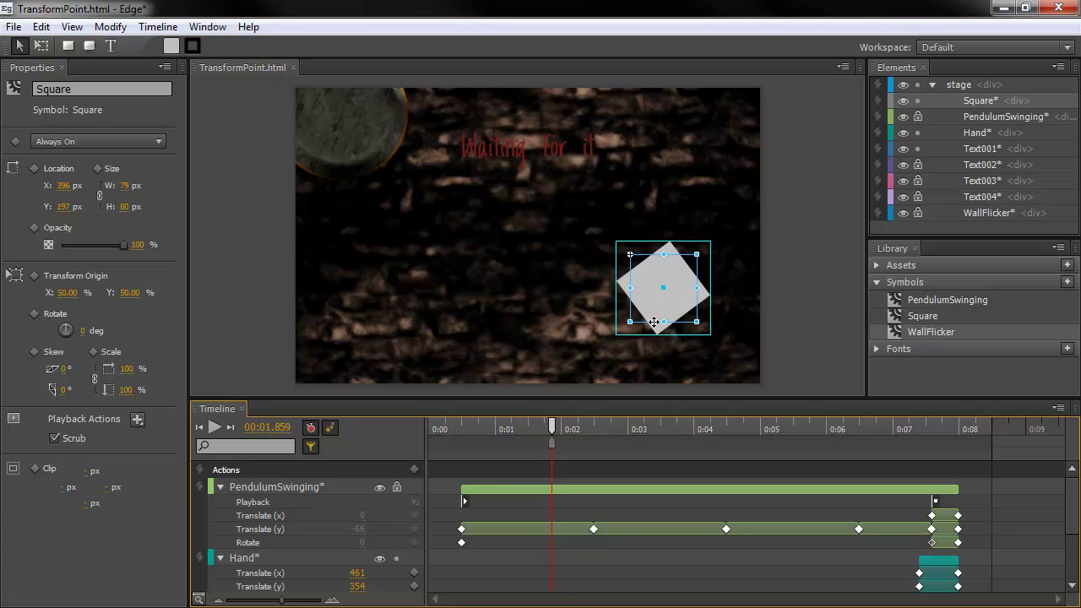
click(651, 275)
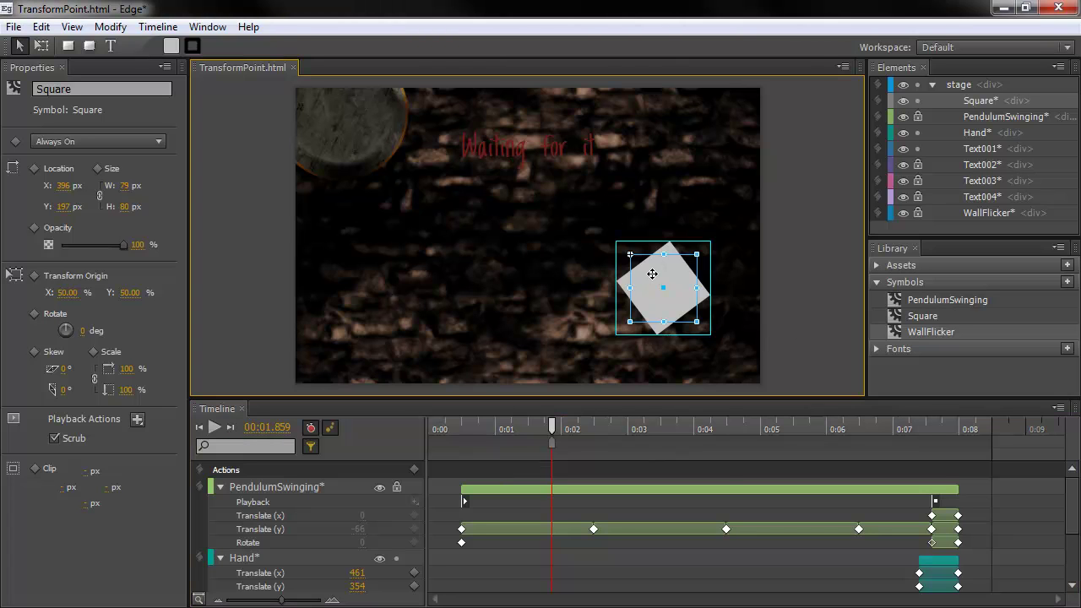
- Delete the Square instance from the stage and preview the pendulum swing around 1.75–3.5 seconds
key(Delete)
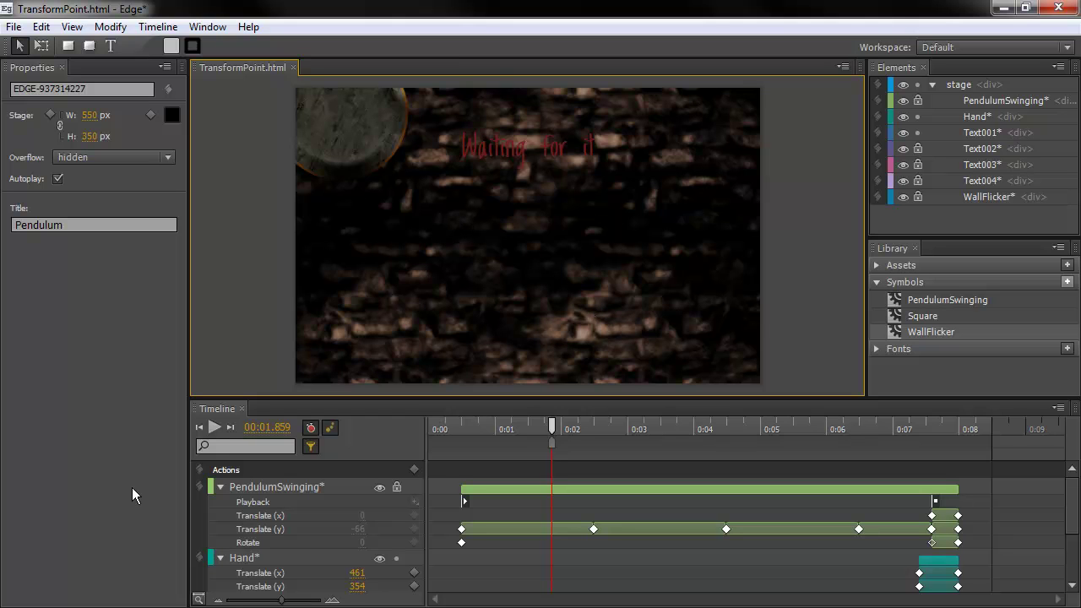
drag(467, 425, 544, 429)
click(935, 318)
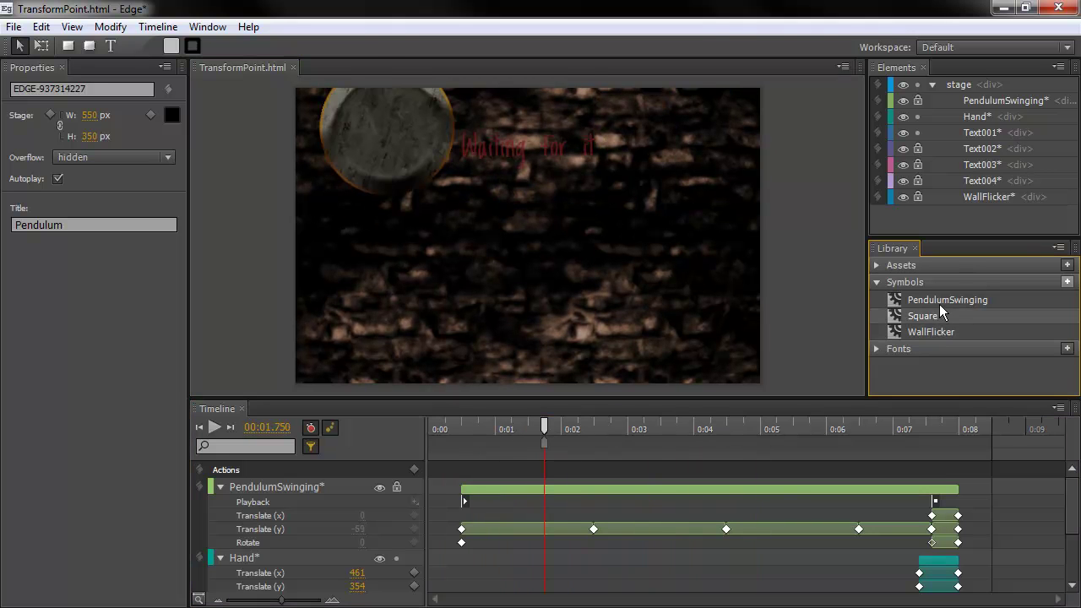
click(951, 299)
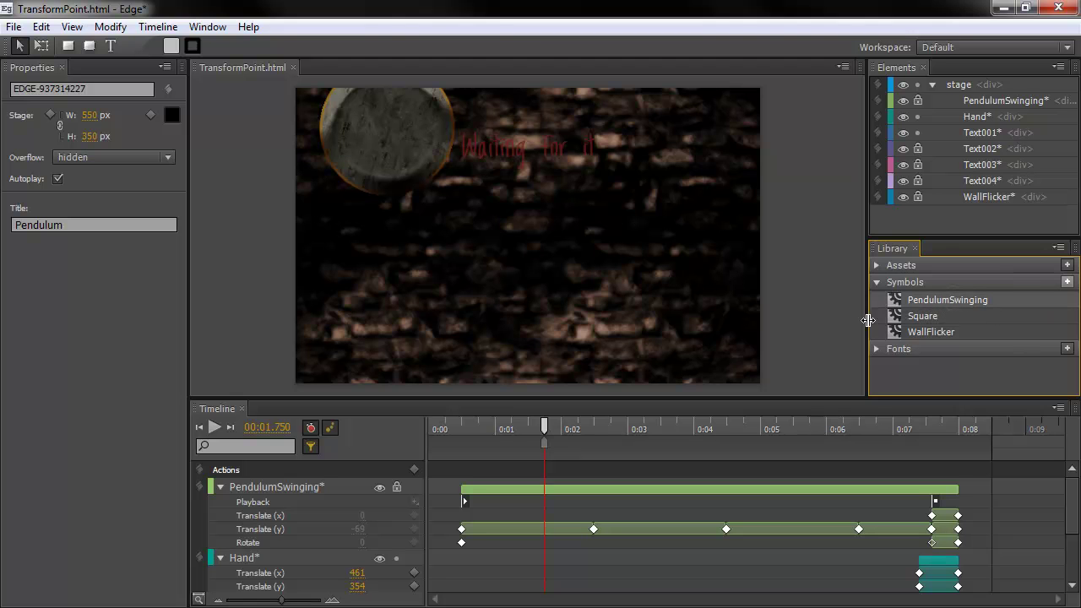
drag(555, 425, 661, 431)
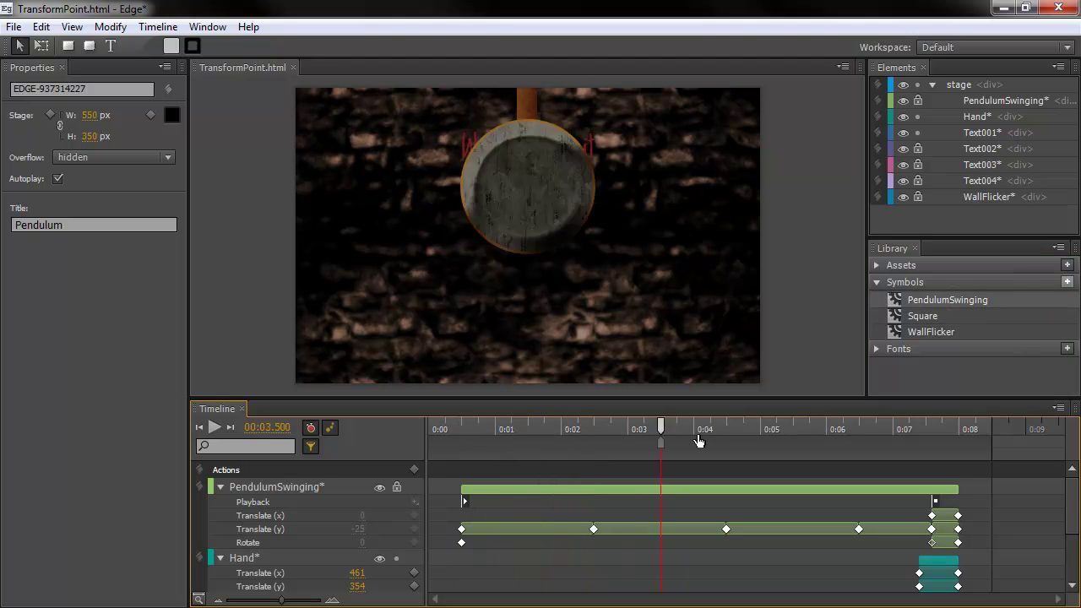
click(578, 431)
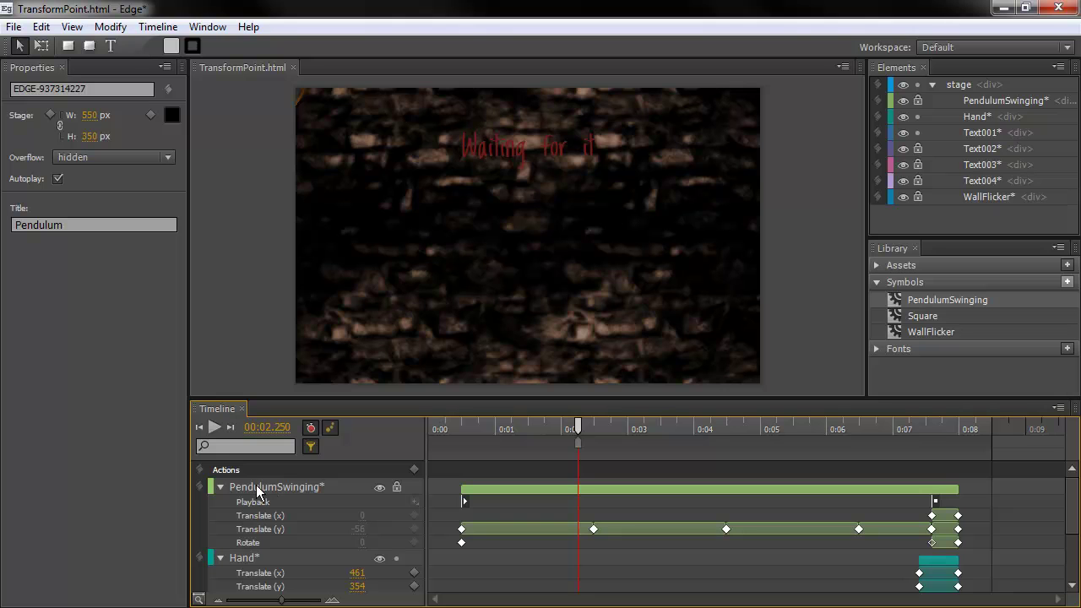
- Unlock the PendulumSwinging instance, select its timeline track and scrub its Translate (y) keyframes
click(397, 488)
click(300, 487)
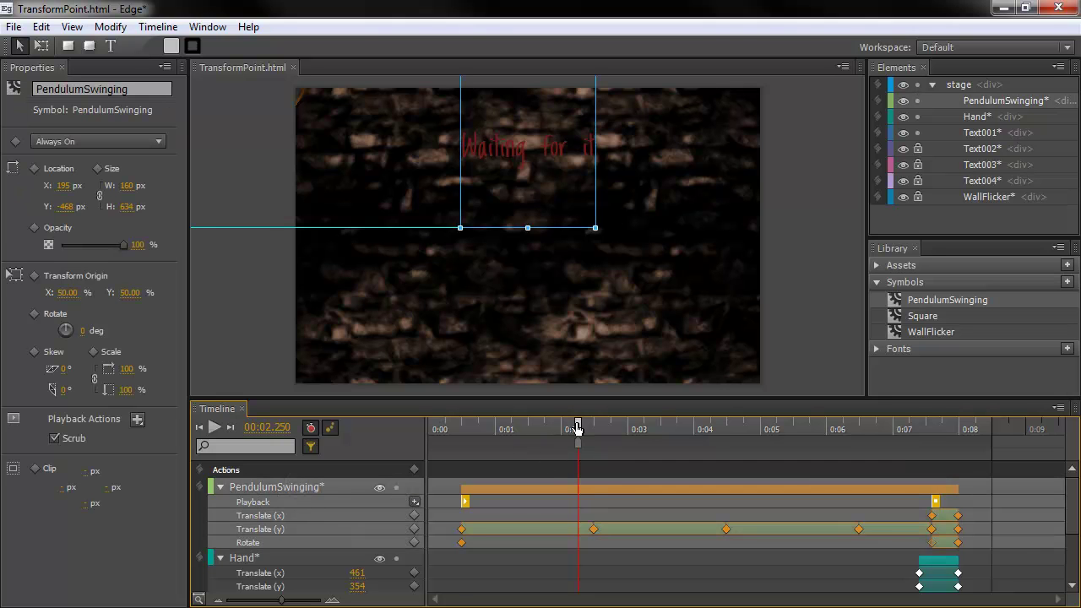
drag(578, 429, 504, 454)
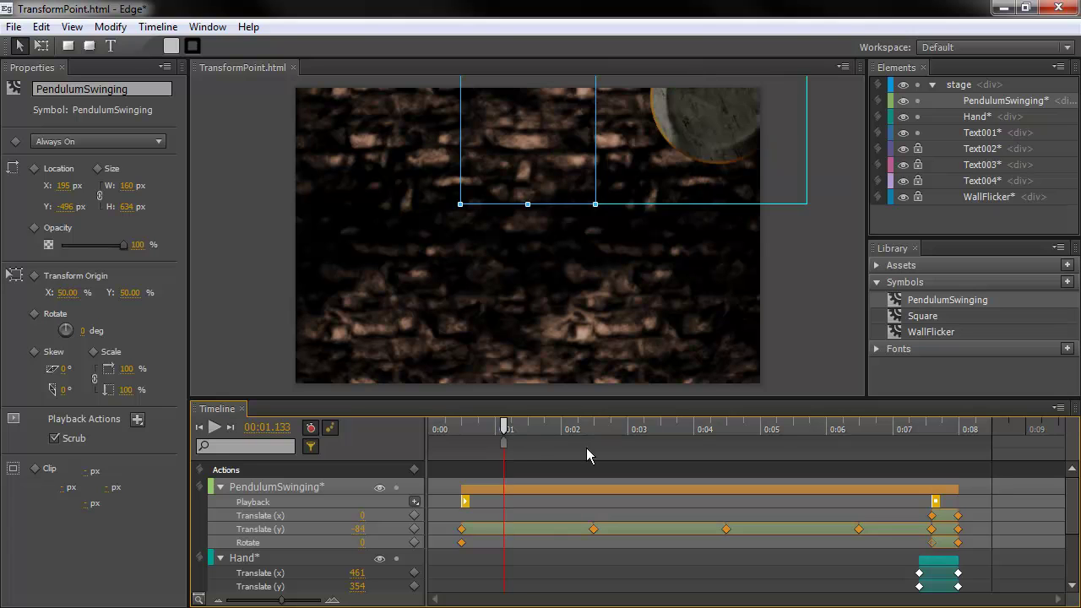
click(899, 306)
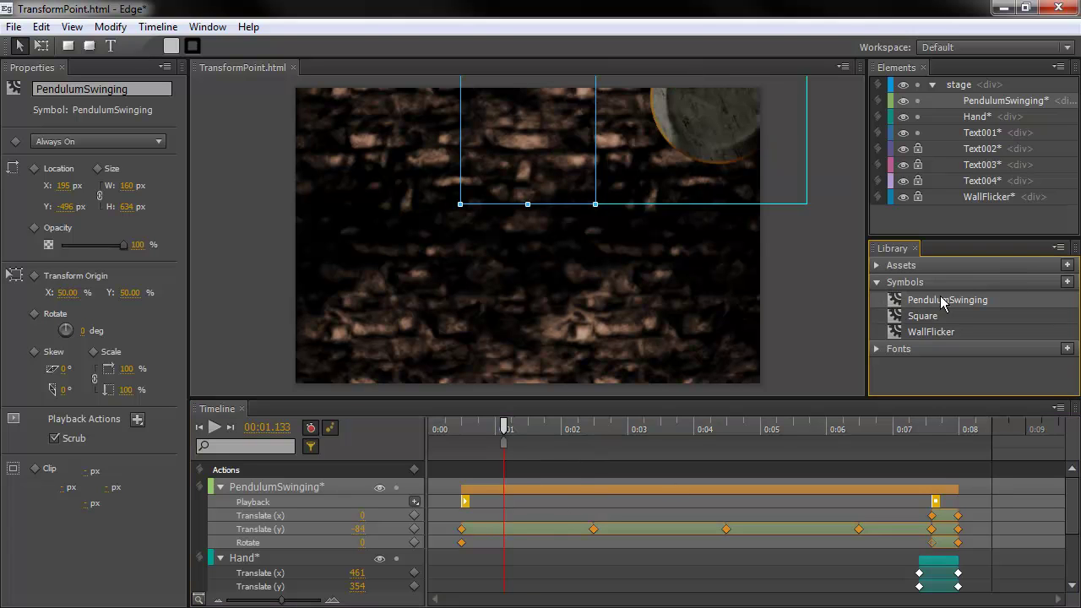
right_click(938, 300)
click(977, 310)
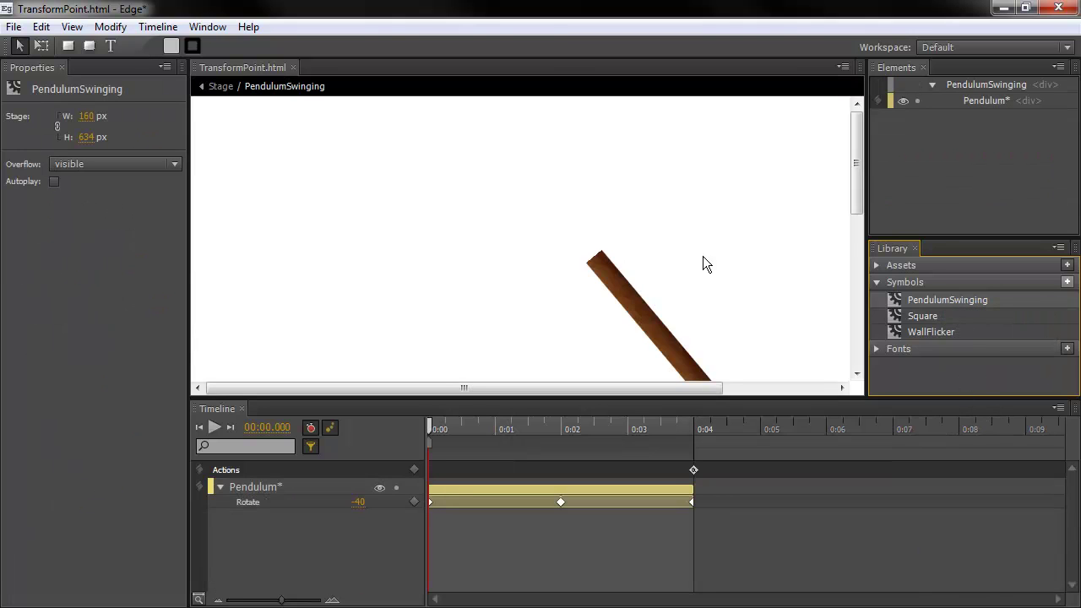
drag(868, 246, 870, 241)
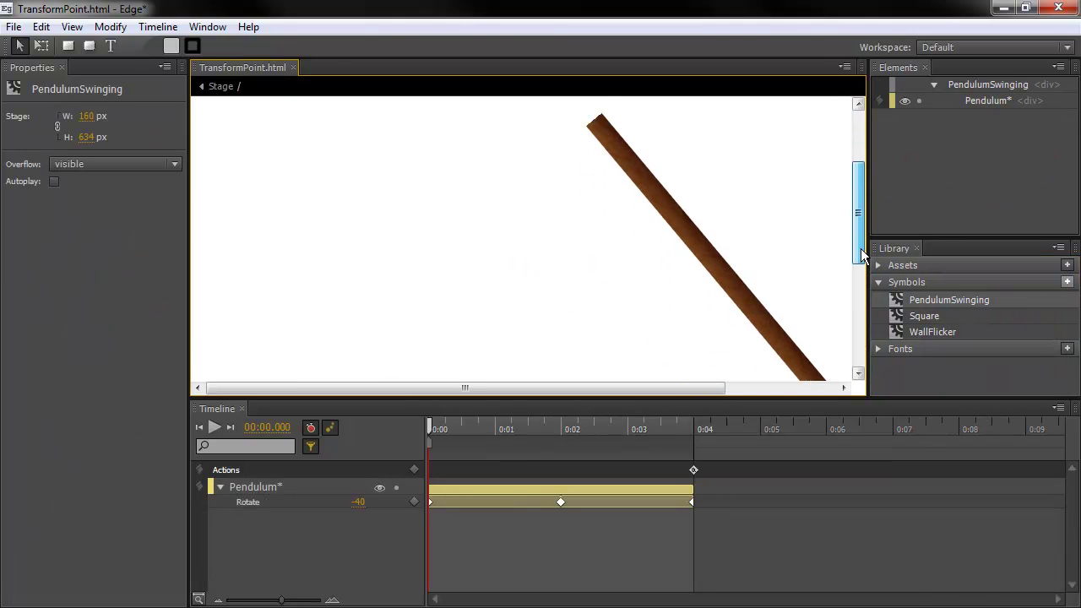
drag(861, 249, 865, 263)
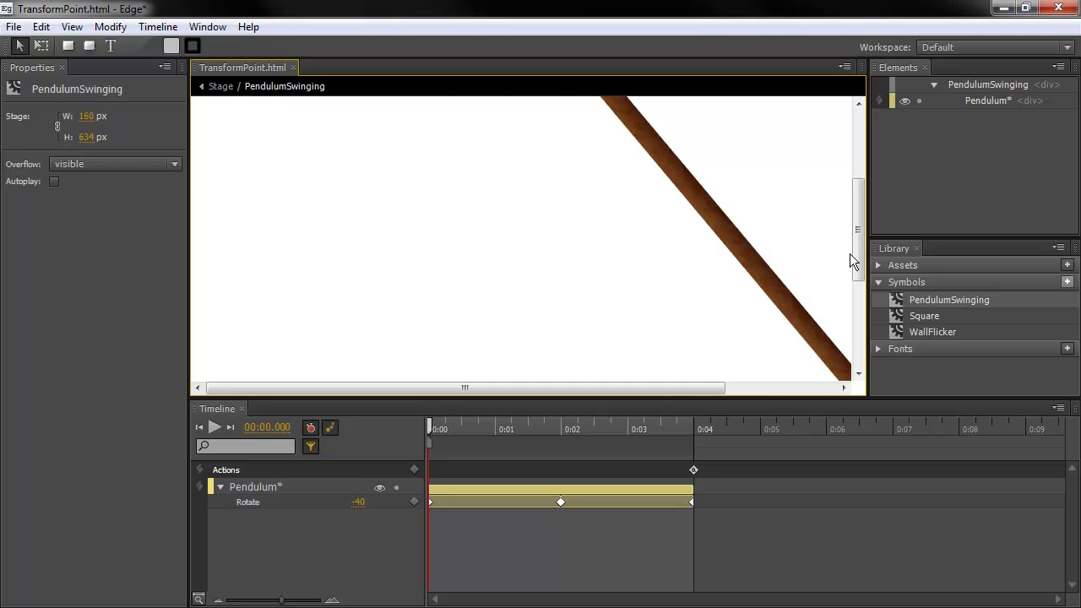
scroll(850, 253, down, 5)
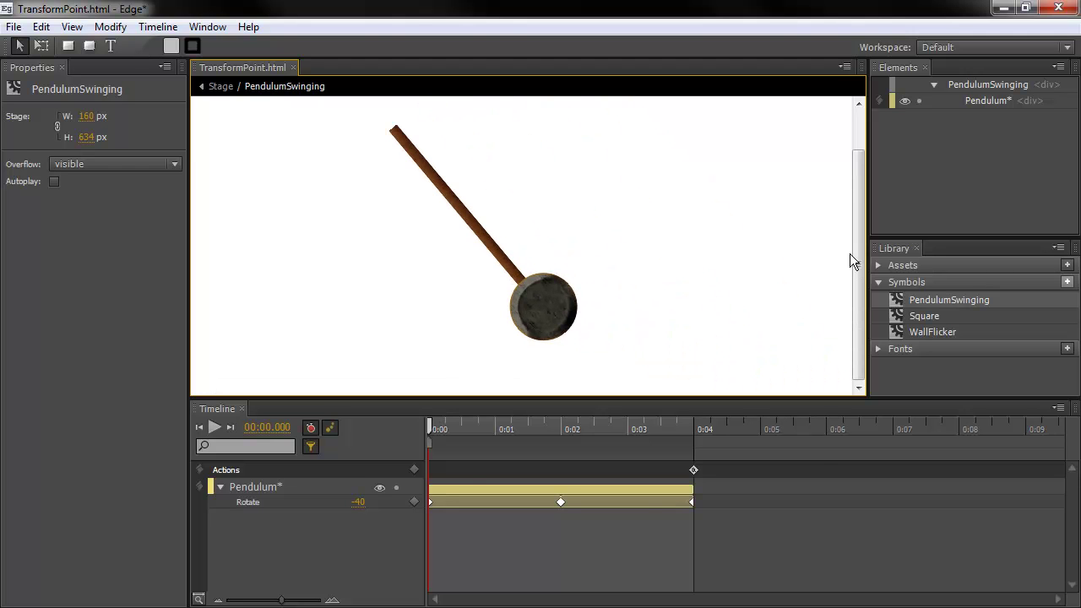
drag(431, 429, 694, 450)
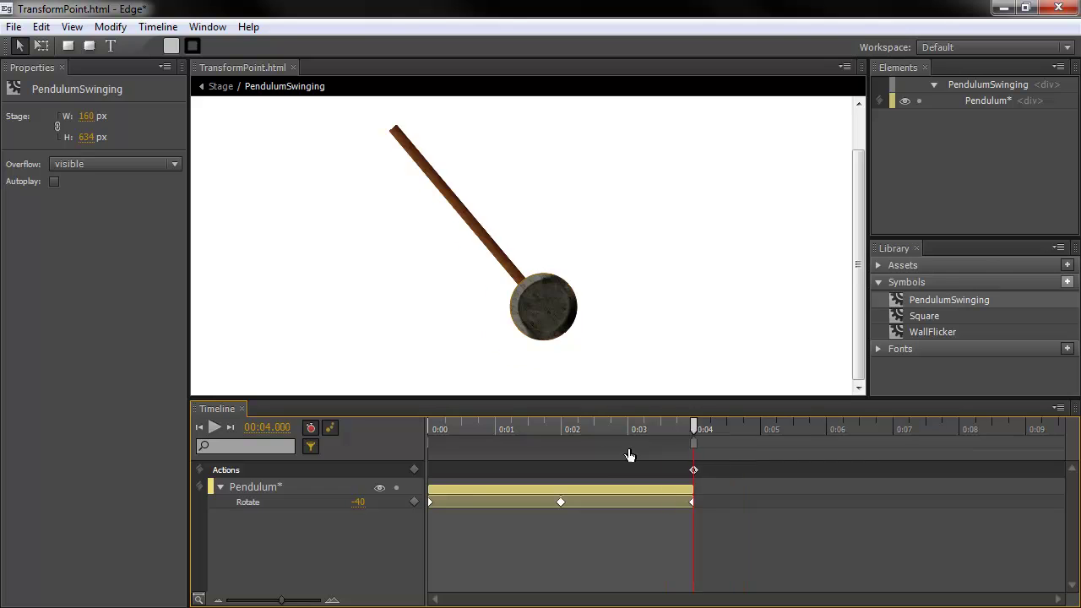
drag(629, 456, 403, 456)
click(479, 431)
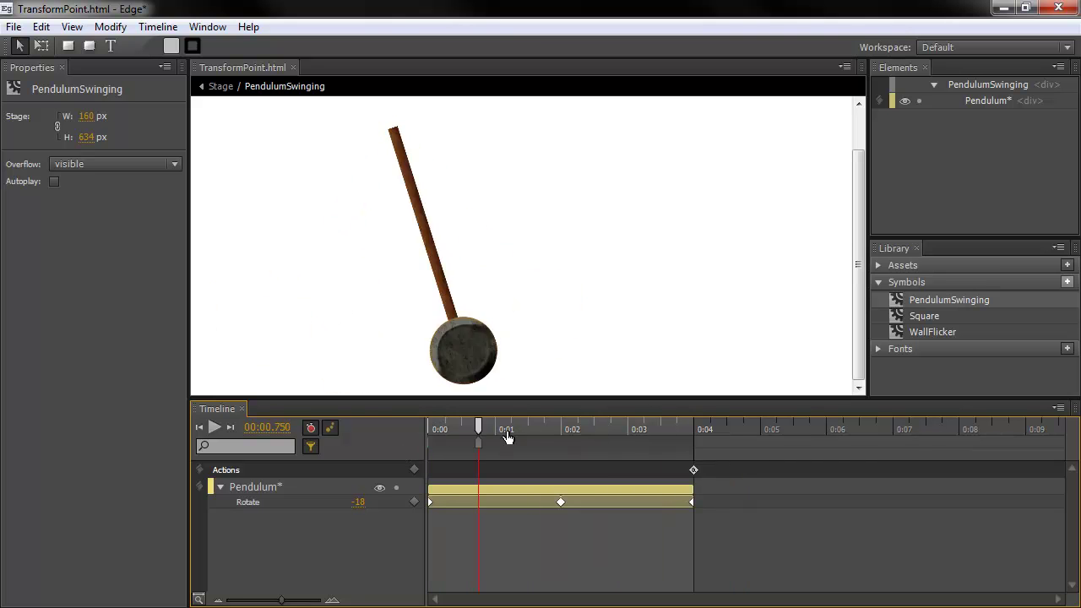
drag(508, 437, 728, 455)
click(220, 87)
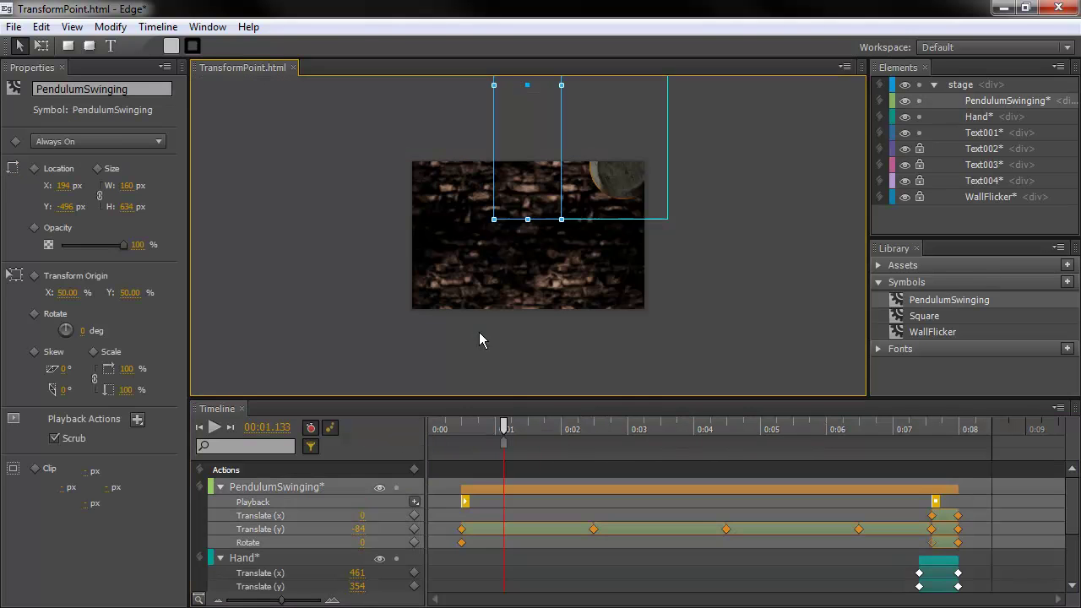
drag(490, 435, 893, 457)
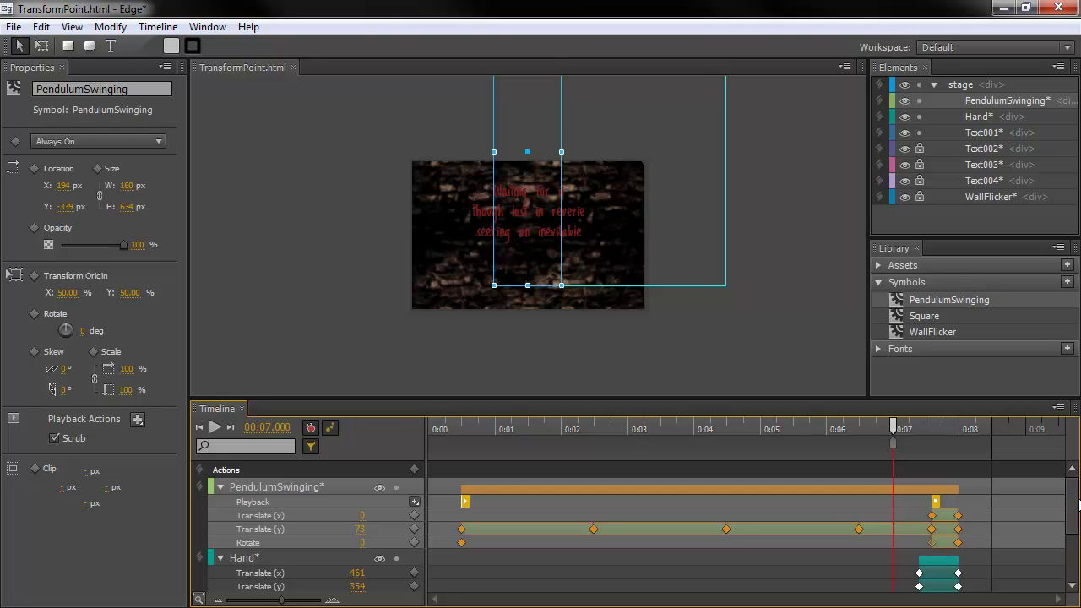
scroll(1077, 498, down, 3)
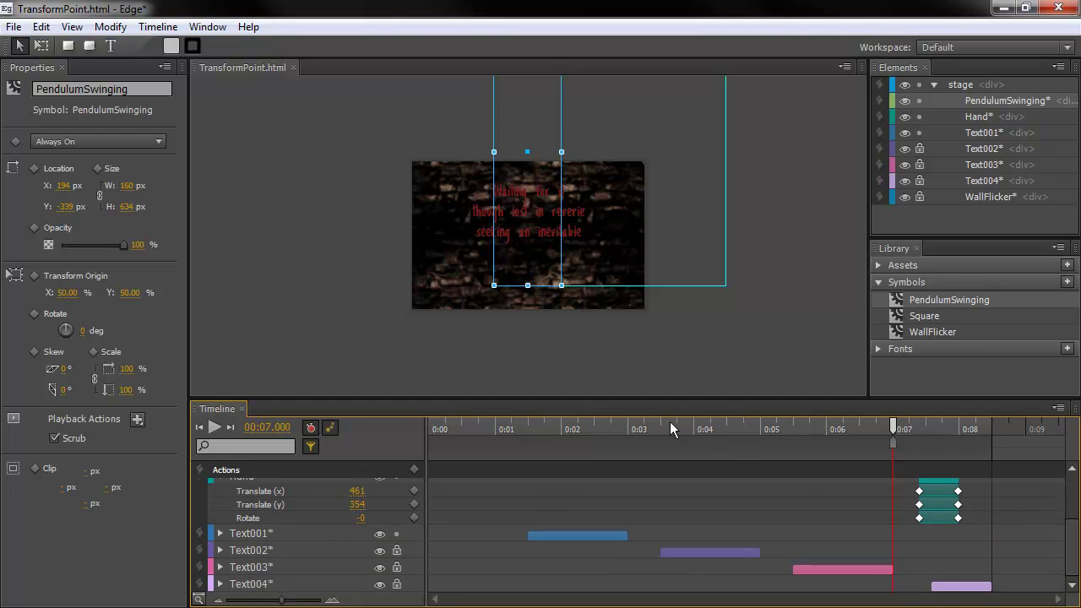
drag(894, 429, 429, 438)
scroll(1071, 527, up, 1)
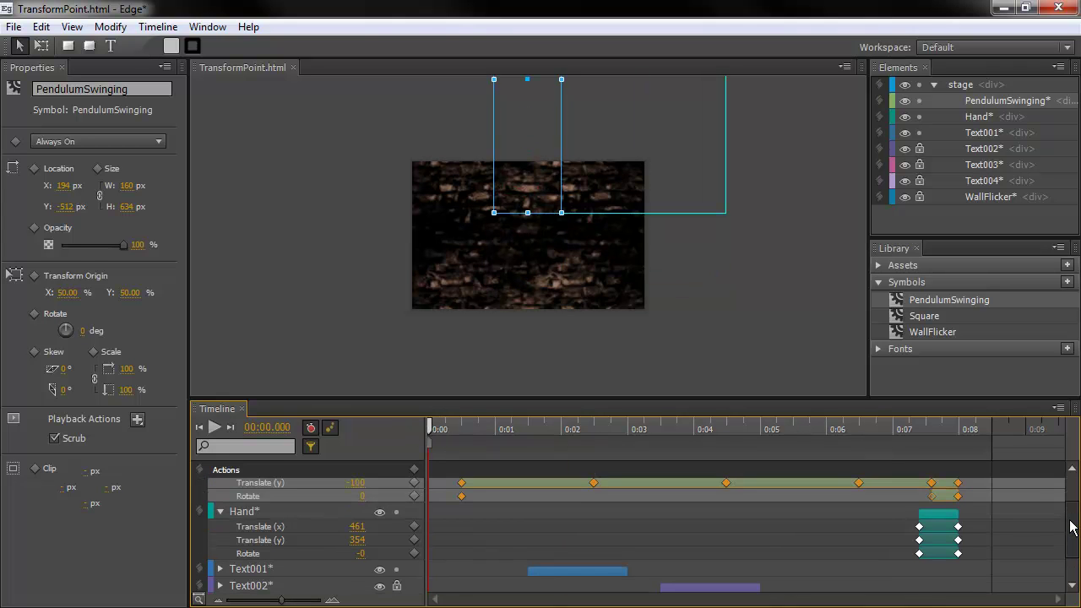
scroll(1071, 527, down, 1)
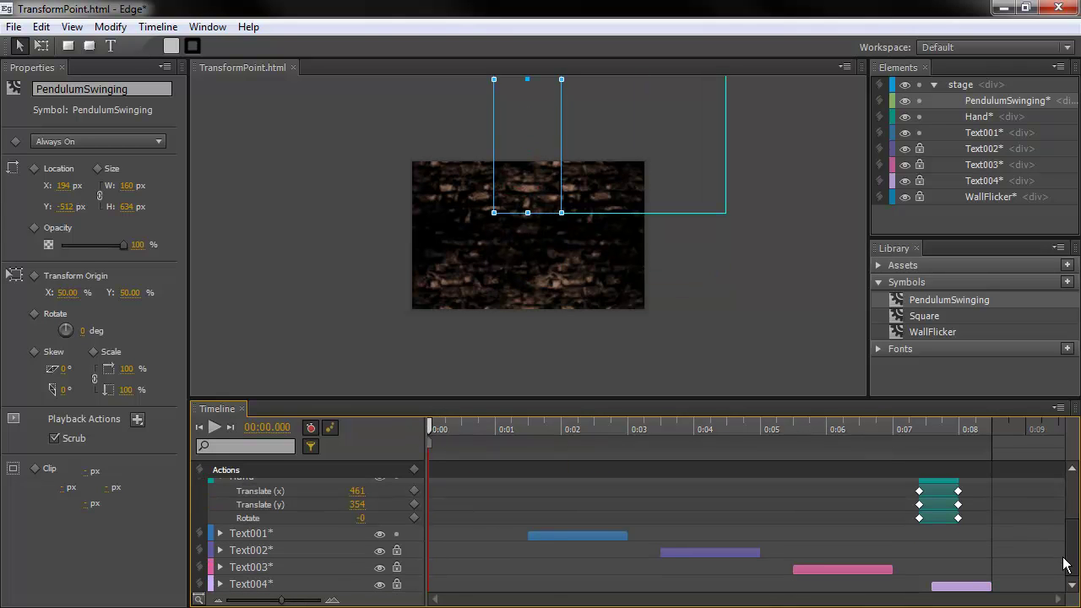
drag(1066, 559, 1069, 476)
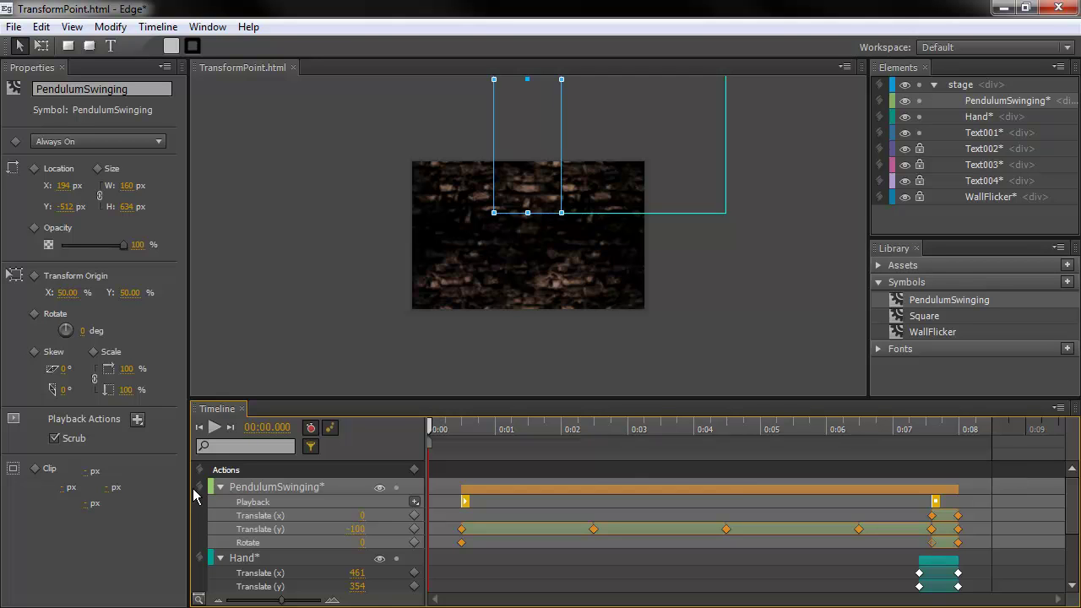
click(221, 486)
- Collapse the Hand track's property rows and pick WallFlicker in the library
click(220, 503)
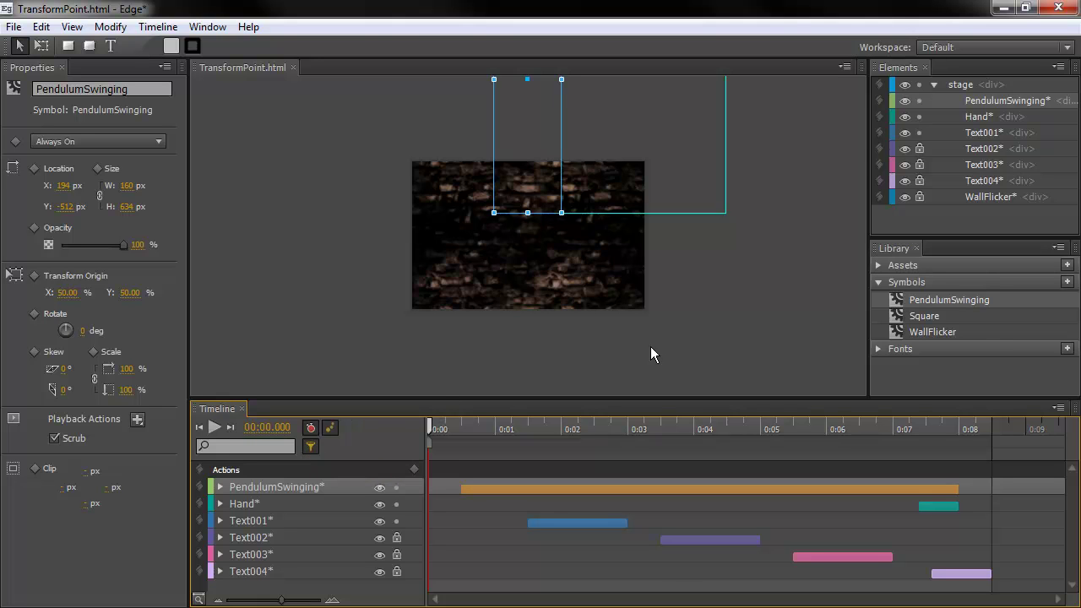
click(922, 334)
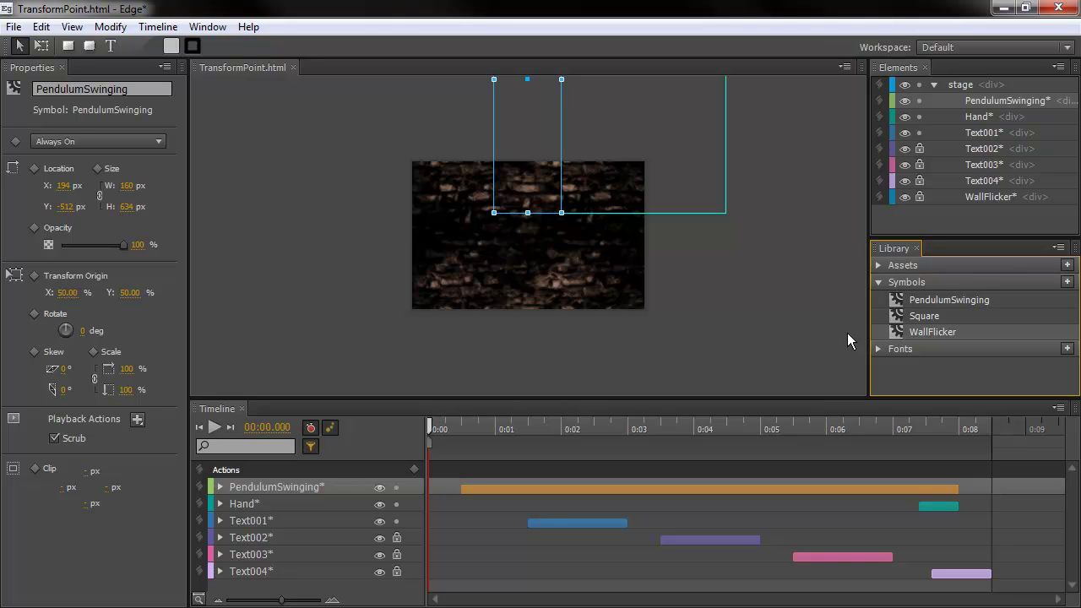
right_click(923, 337)
click(971, 345)
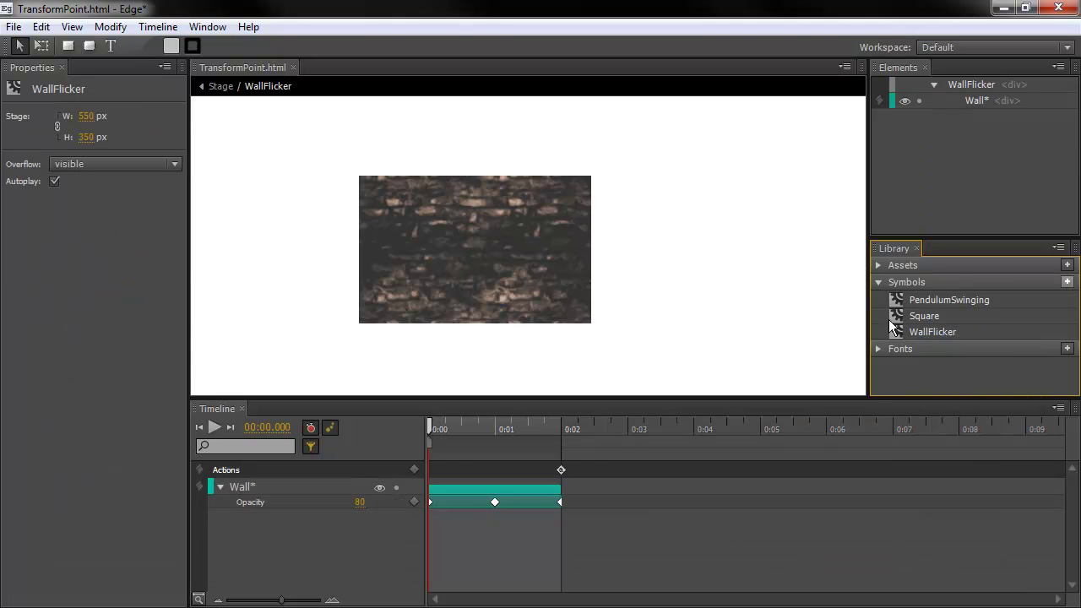
drag(434, 429, 427, 389)
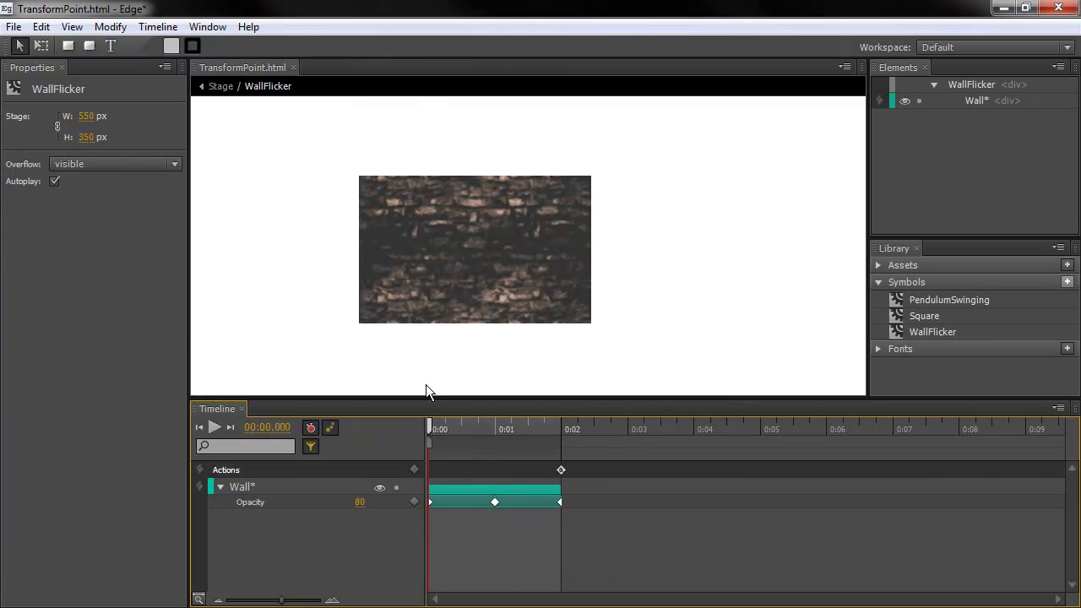
click(219, 86)
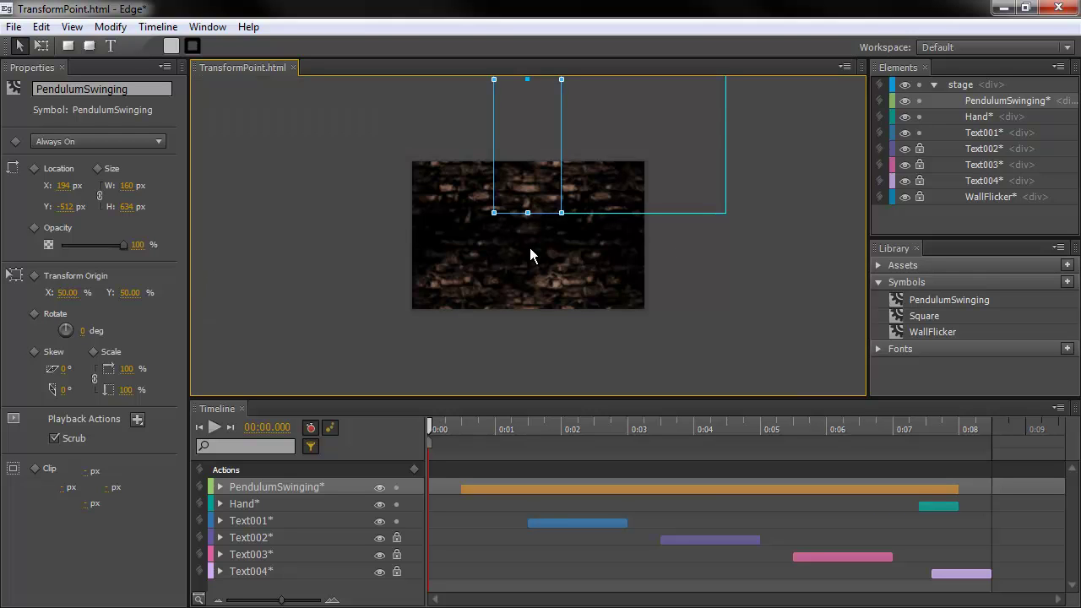